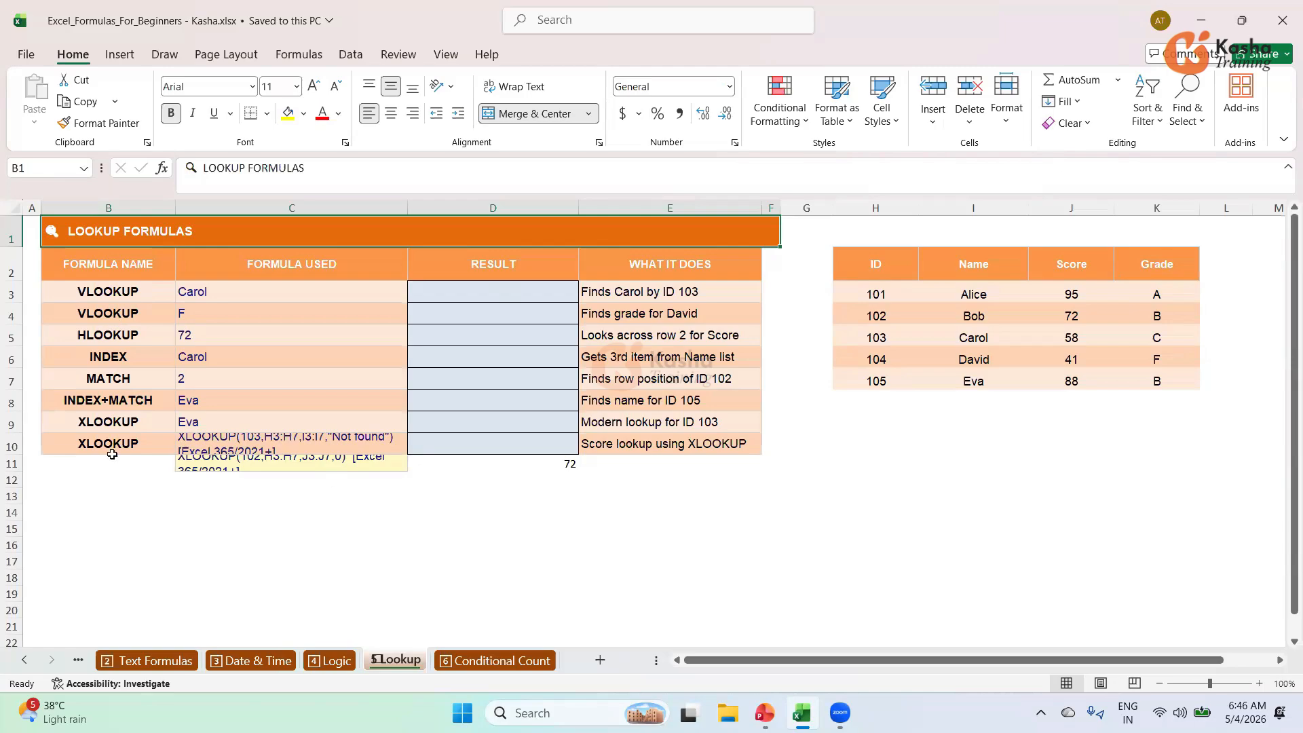
Enter =VLOOKUP(103,H3:K7,2,FALSE) in D3 so it returns Carol.
click(505, 294)
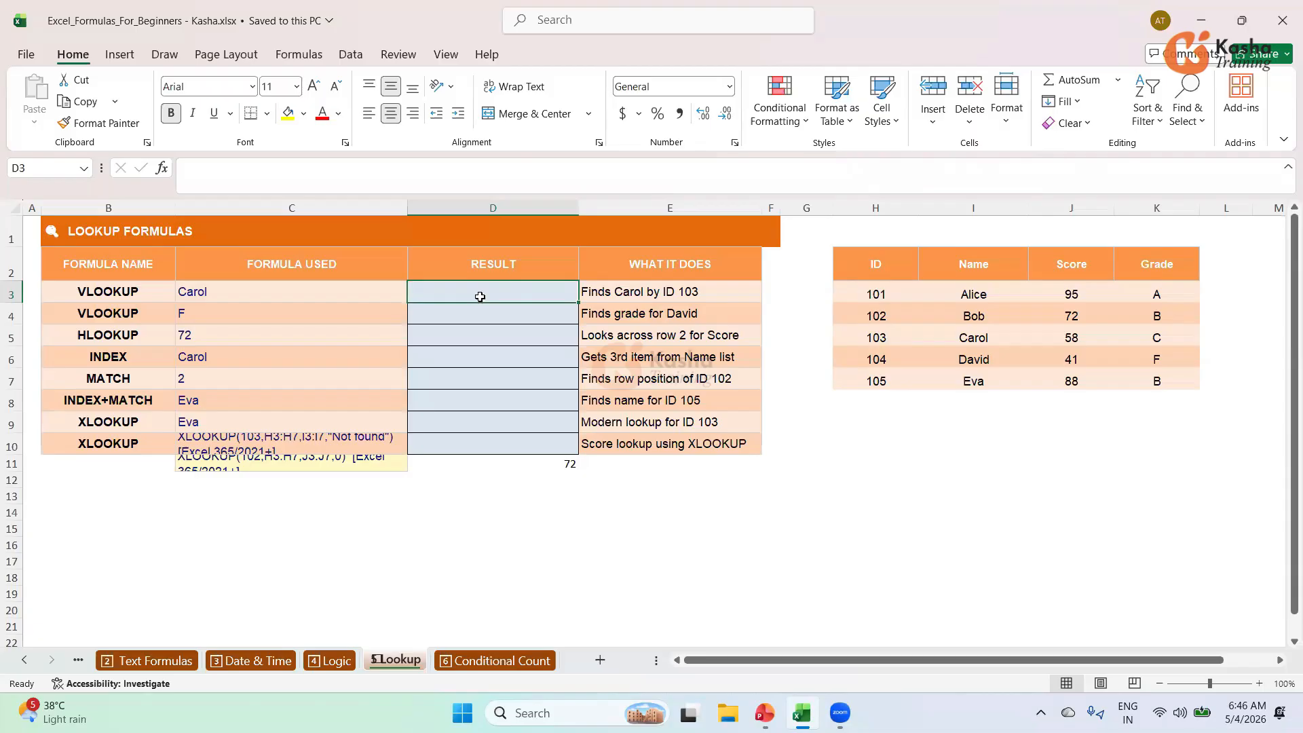
text(=)
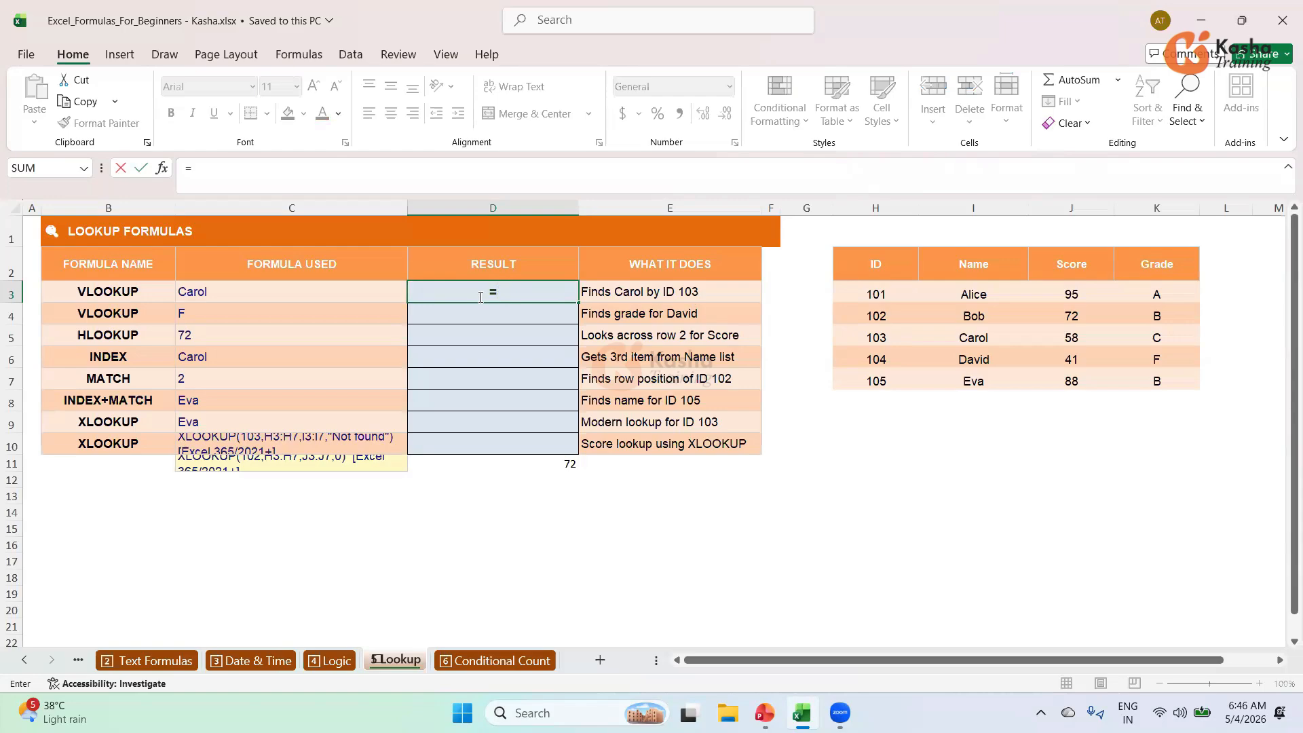
text(V)
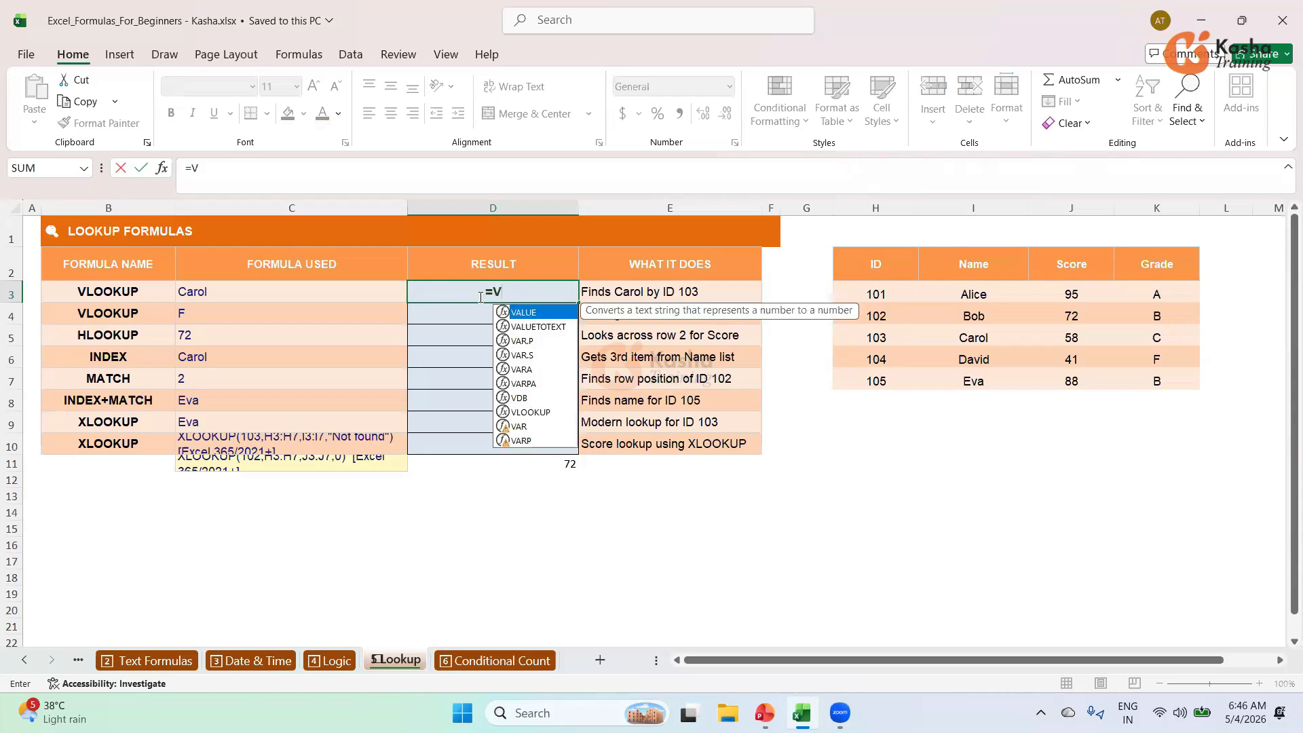
text(LOO)
key(Tab)
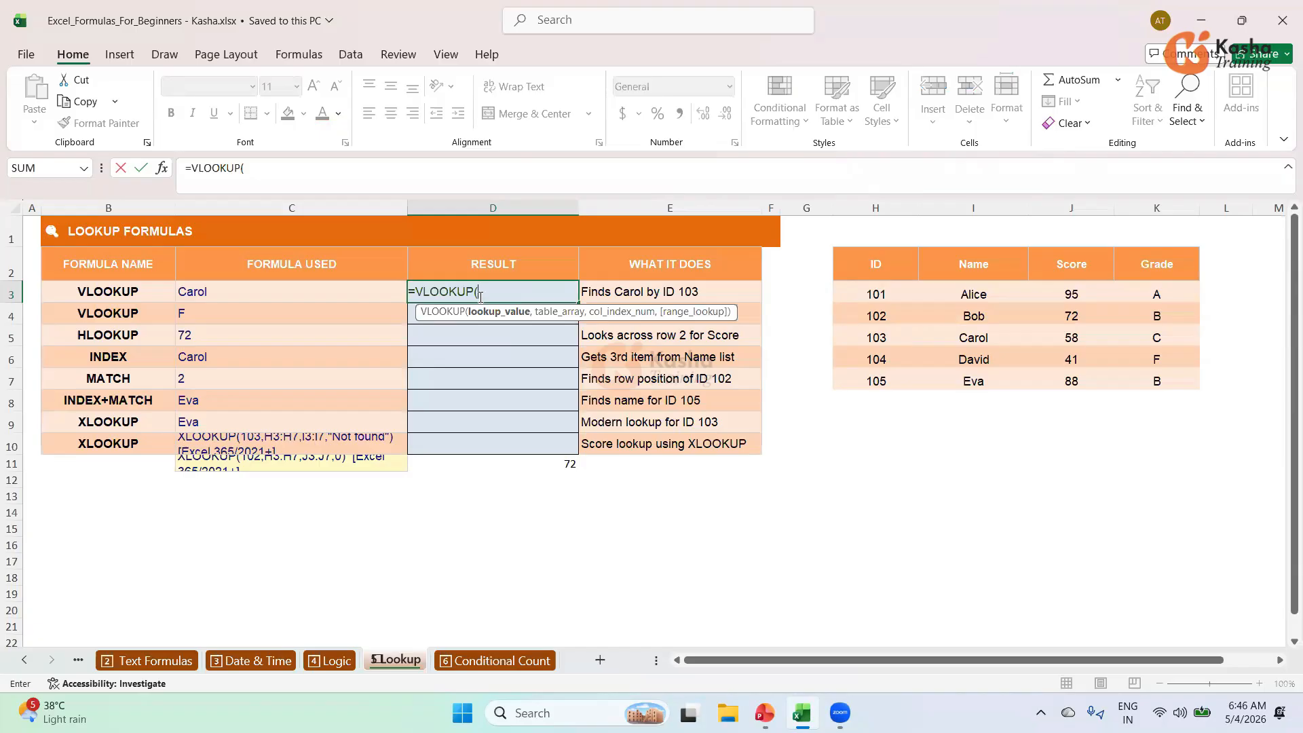
text(103,)
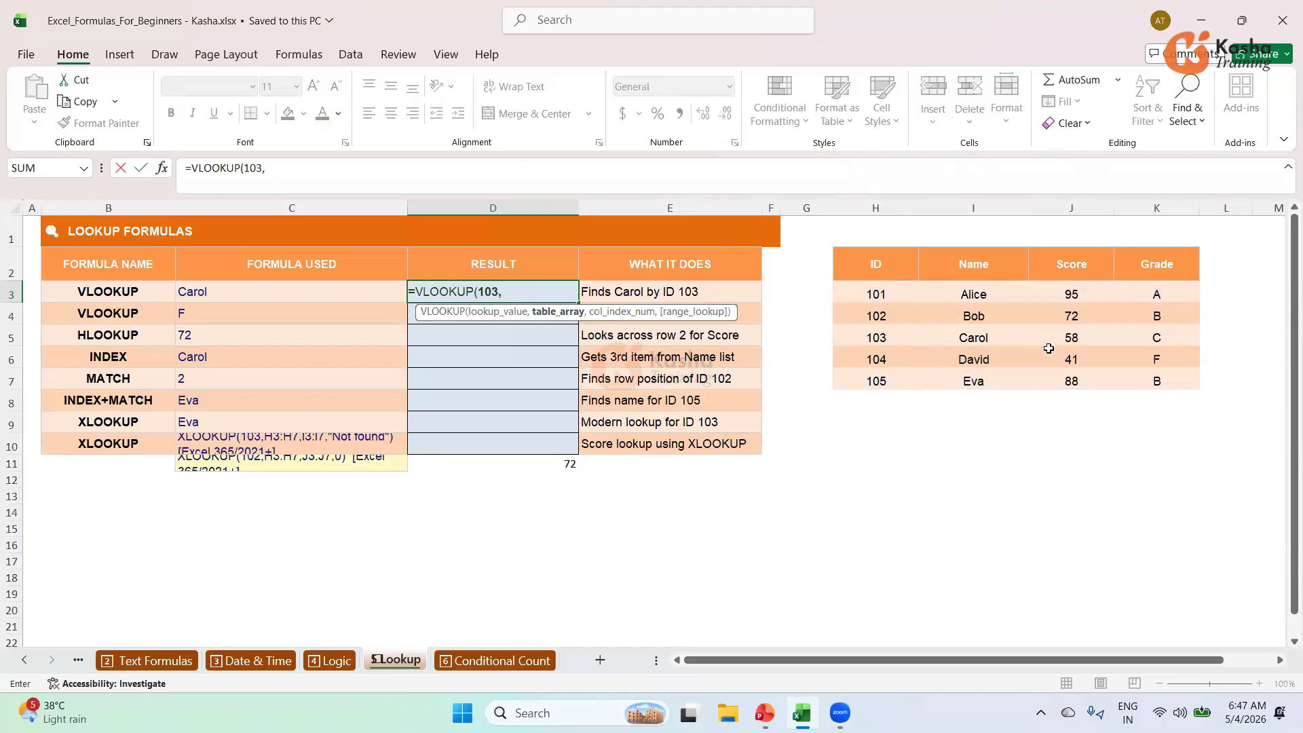
drag(876, 293, 1085, 360)
drag(915, 414, 1156, 381)
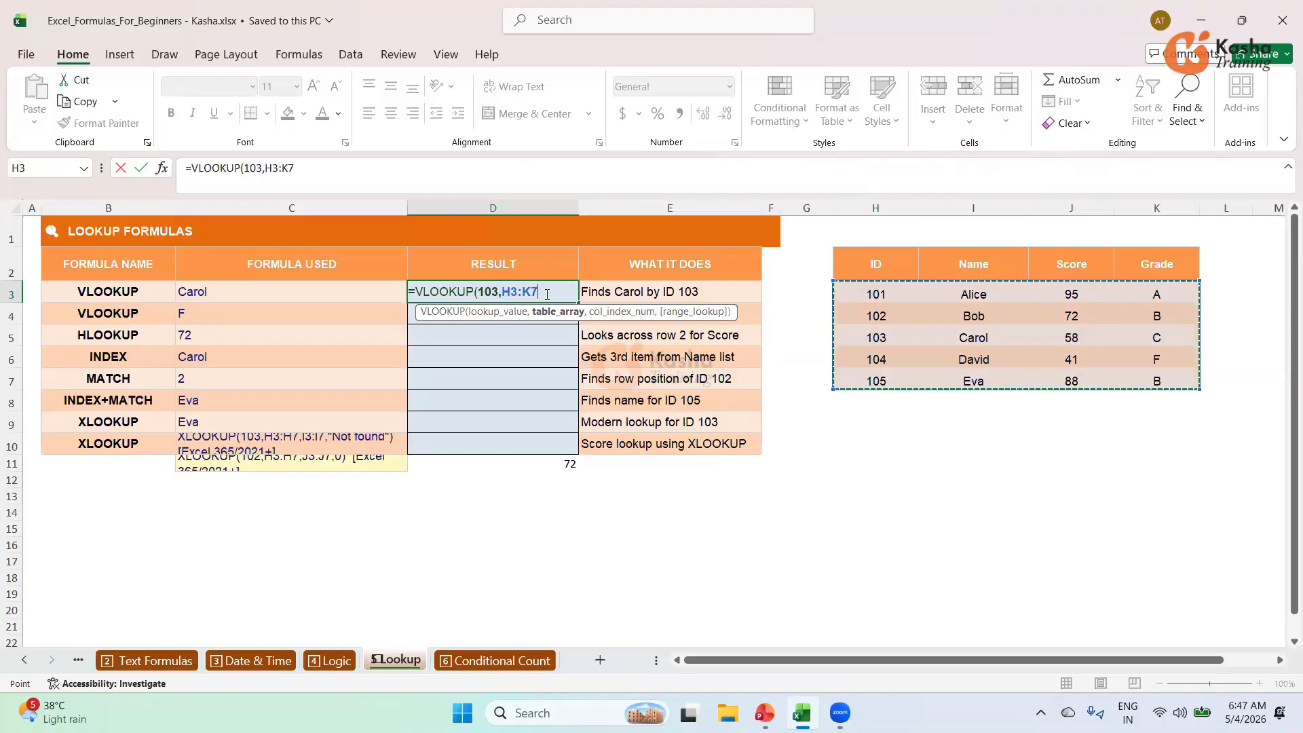
text(,)
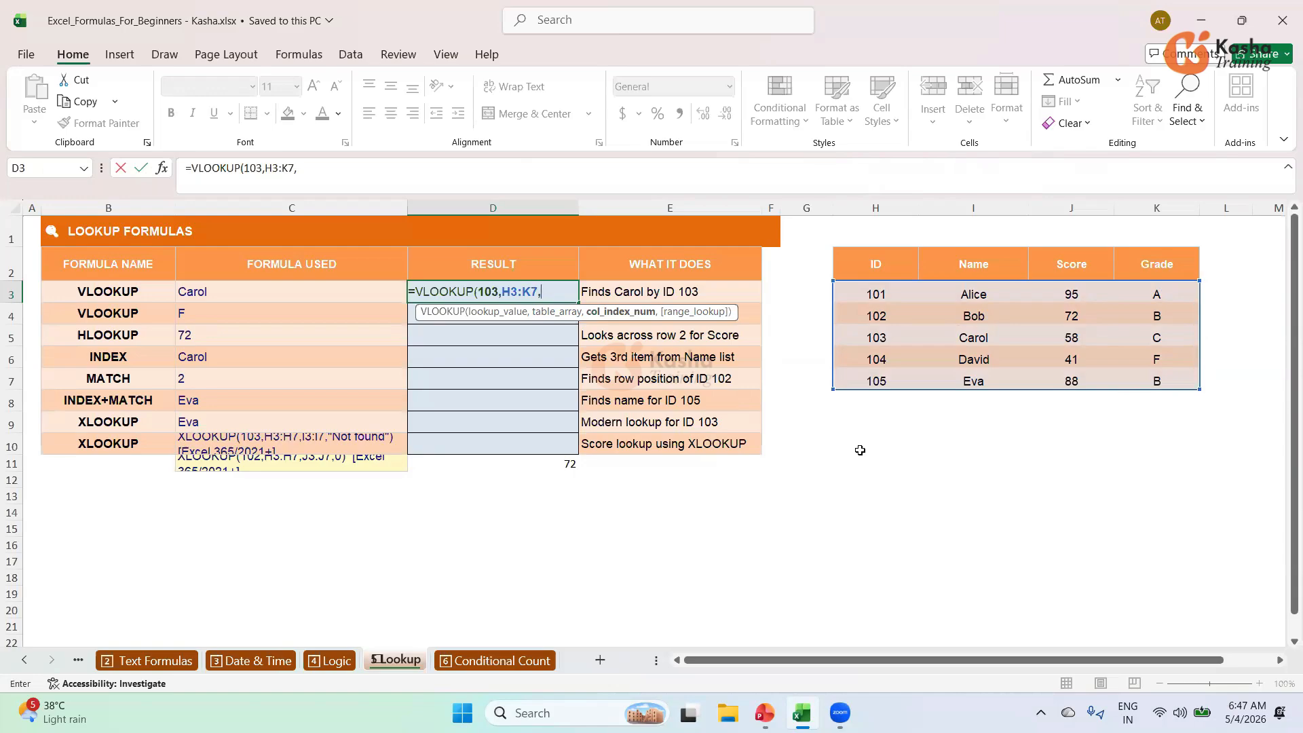
text(2,)
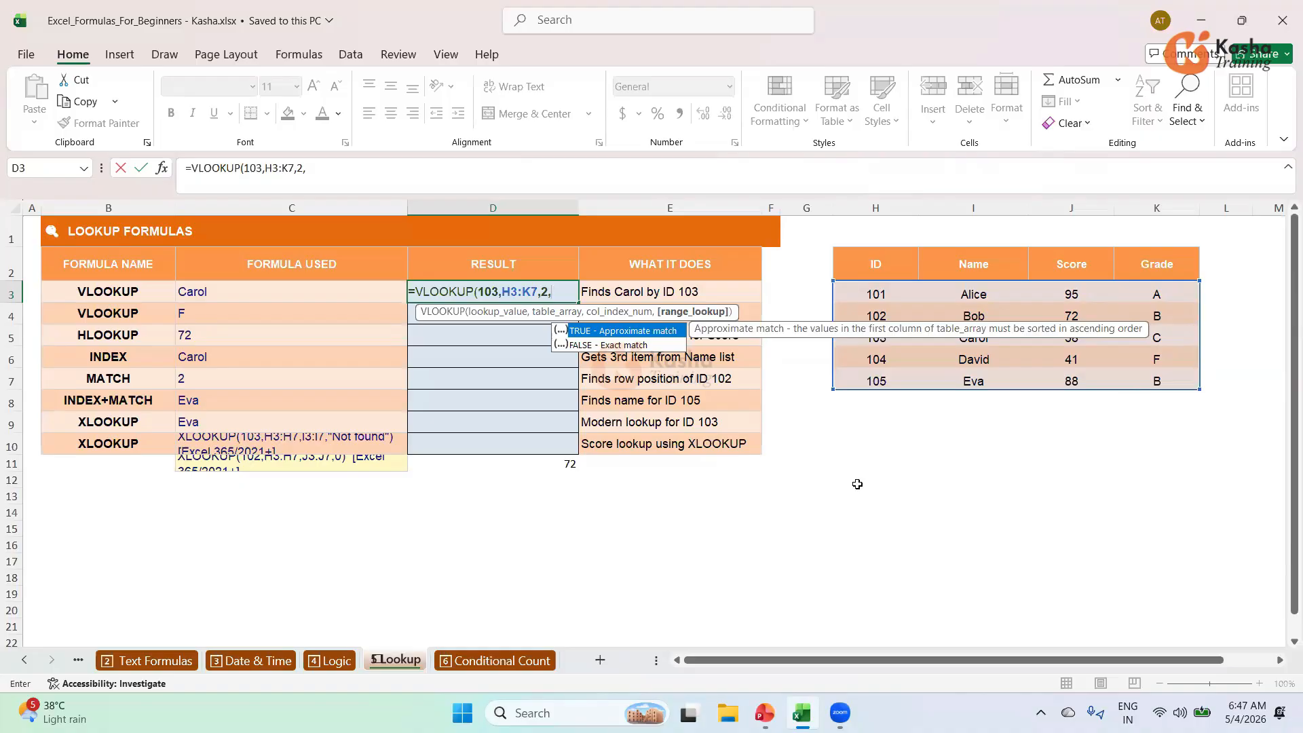
key(Down)
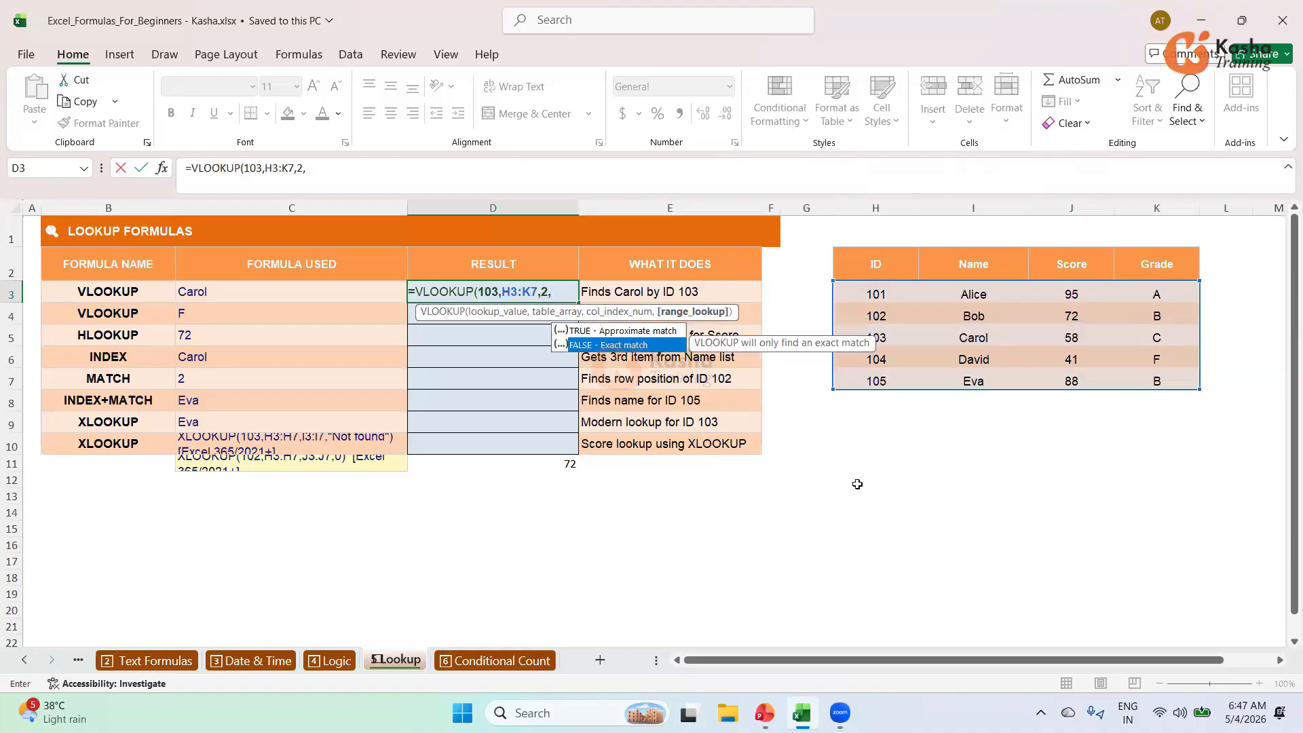
key(Tab)
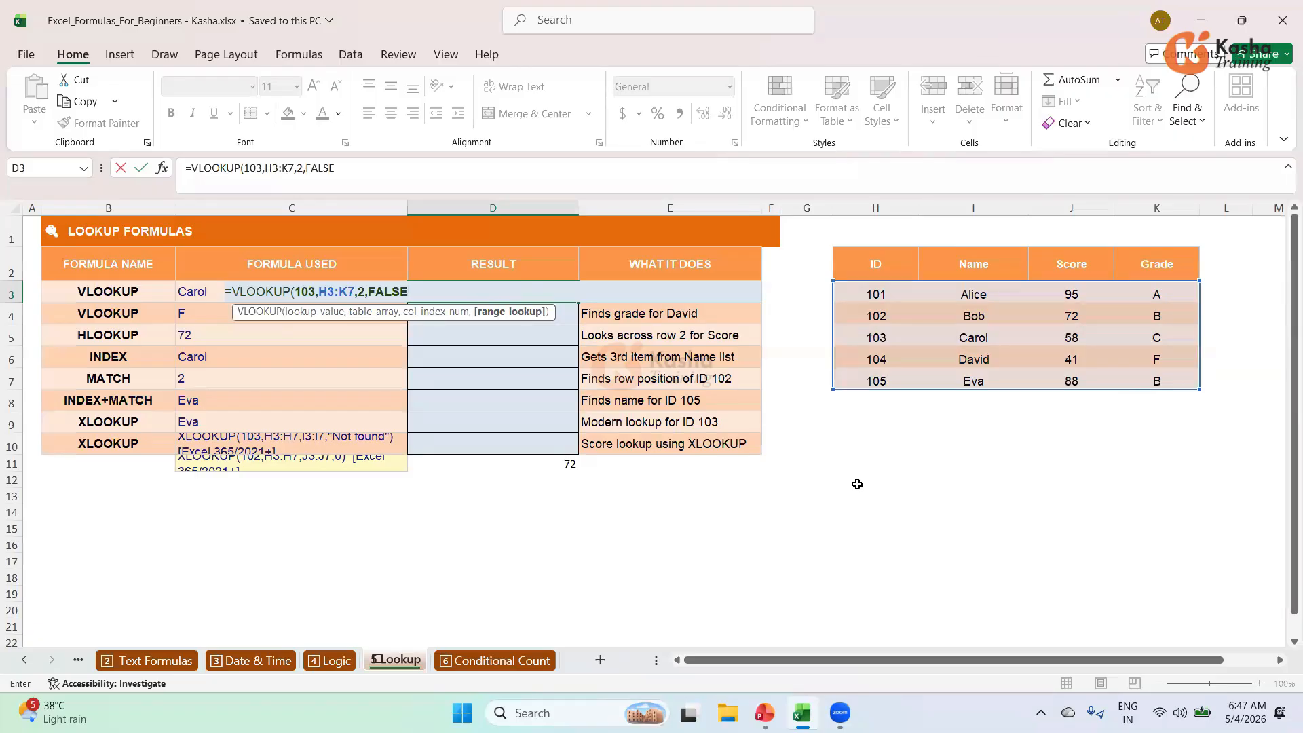
text())
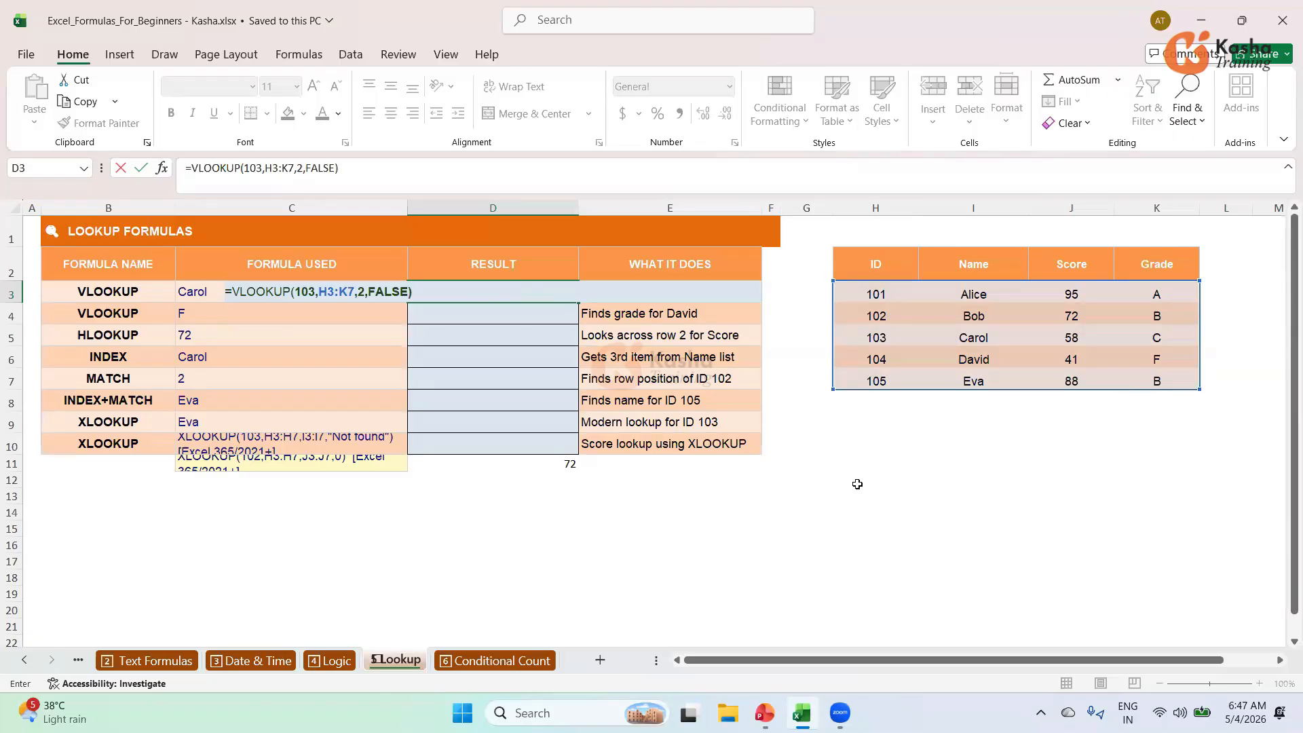
key(Return)
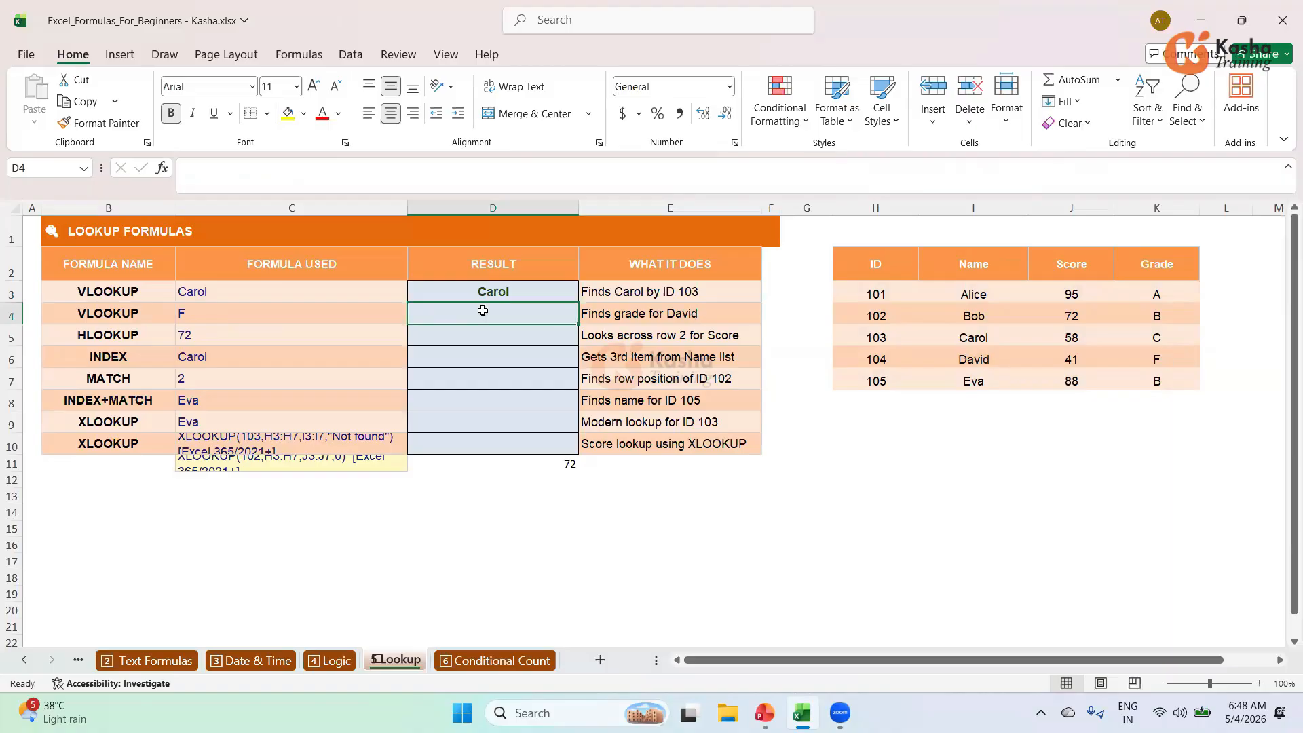
Enter =VLOOKUP(104,H3:K7,4,FALSE) in D4, returning David's grade F.
text(=)
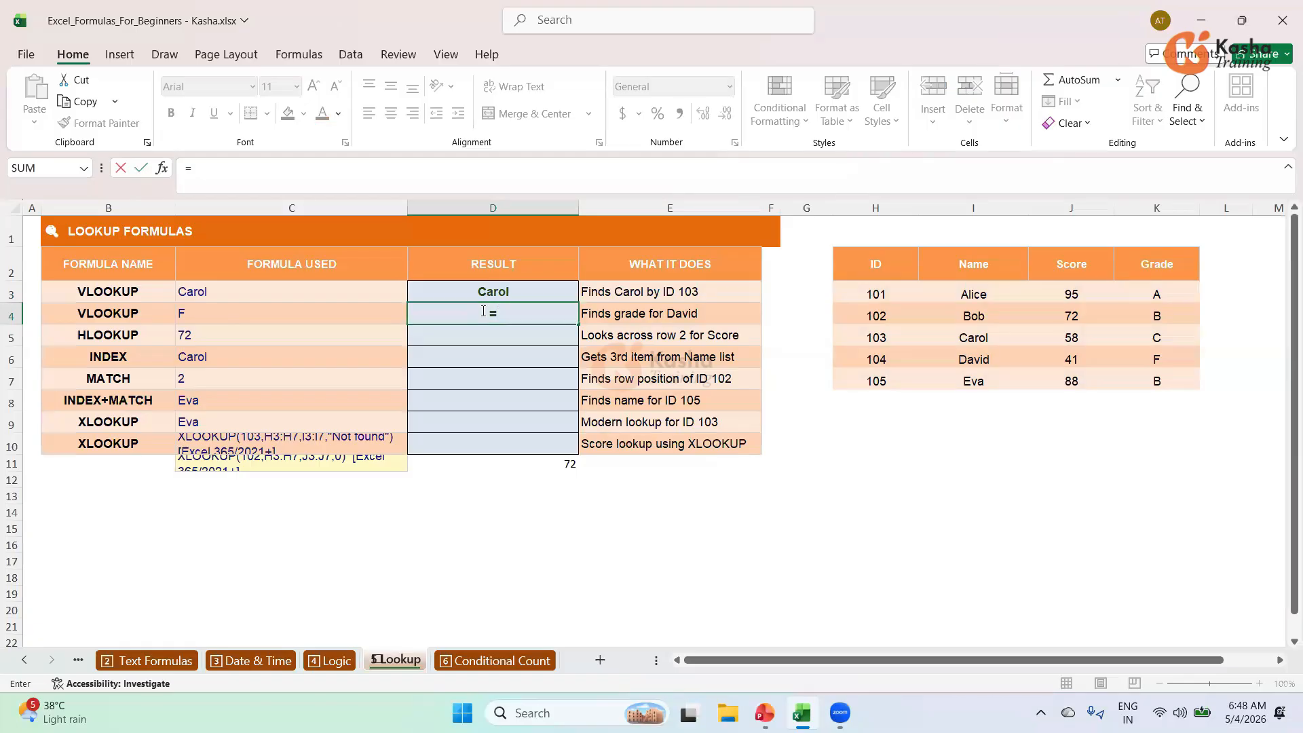
text(V)
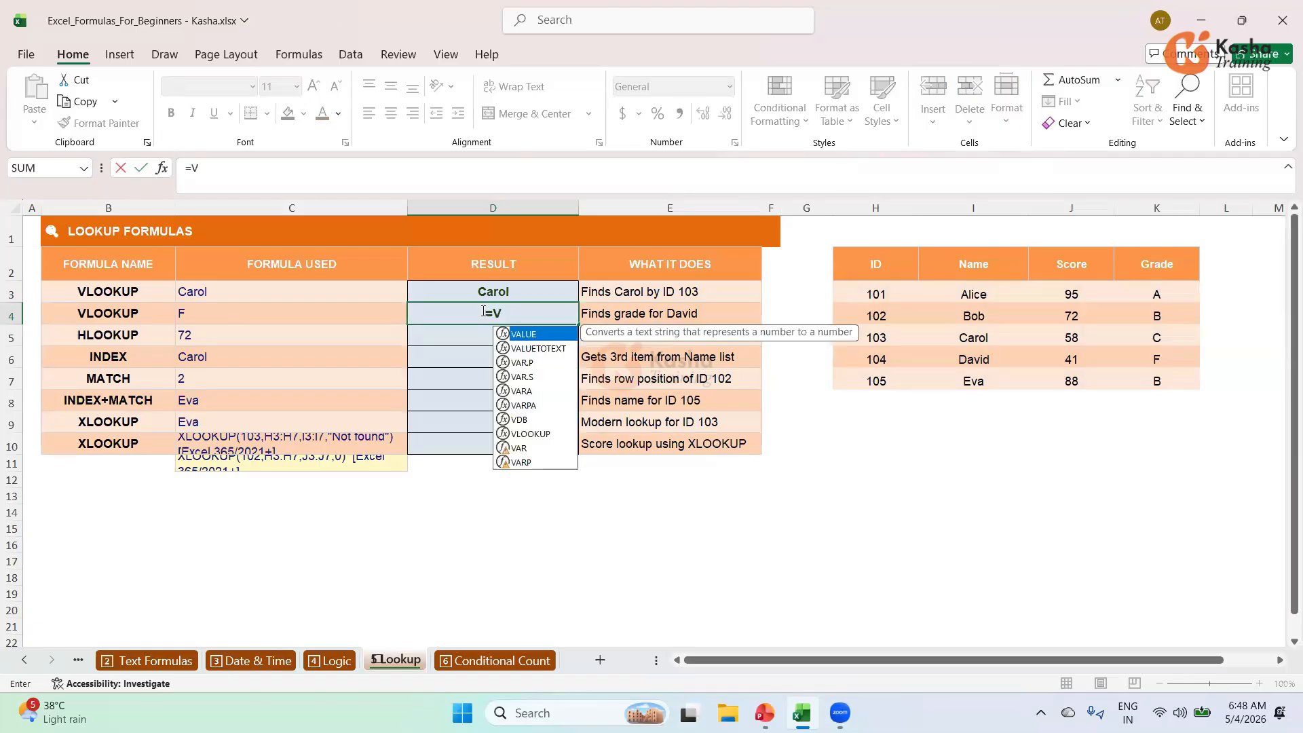
text(L)
key(Tab)
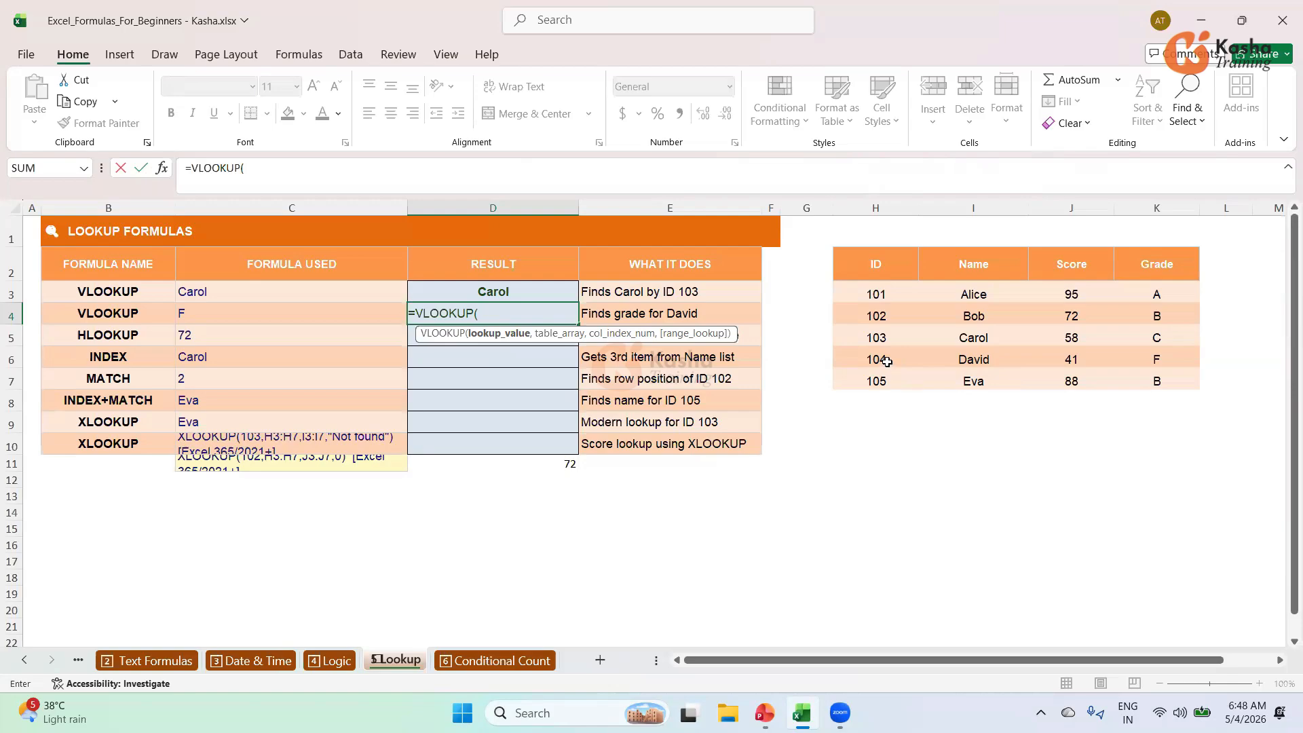
text(104,)
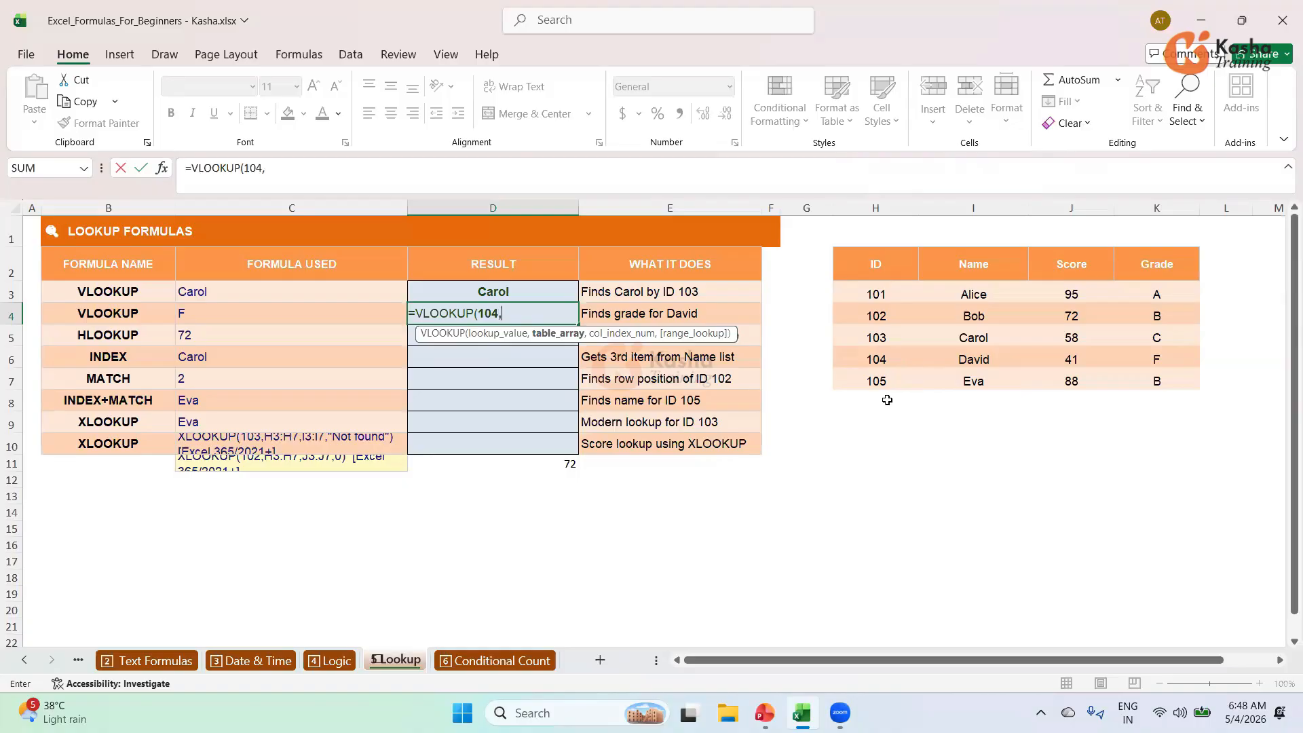
drag(869, 295, 1153, 378)
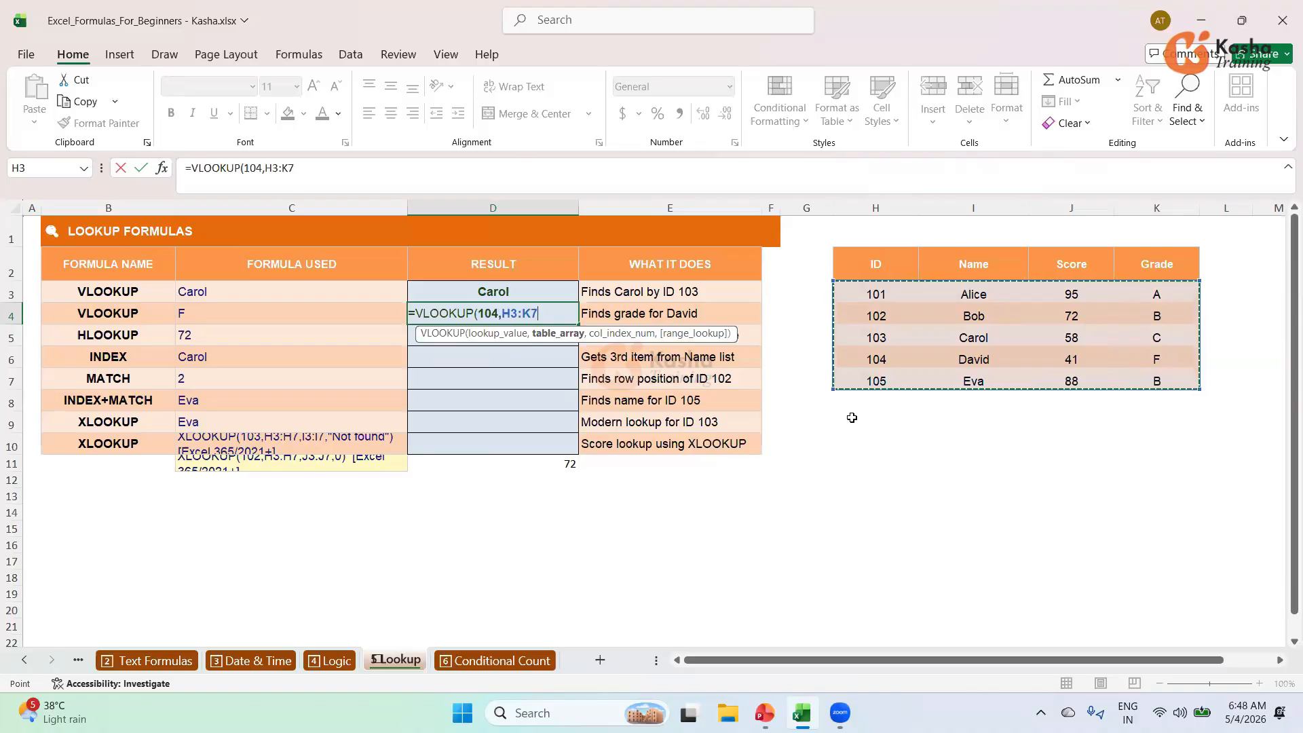
text(,)
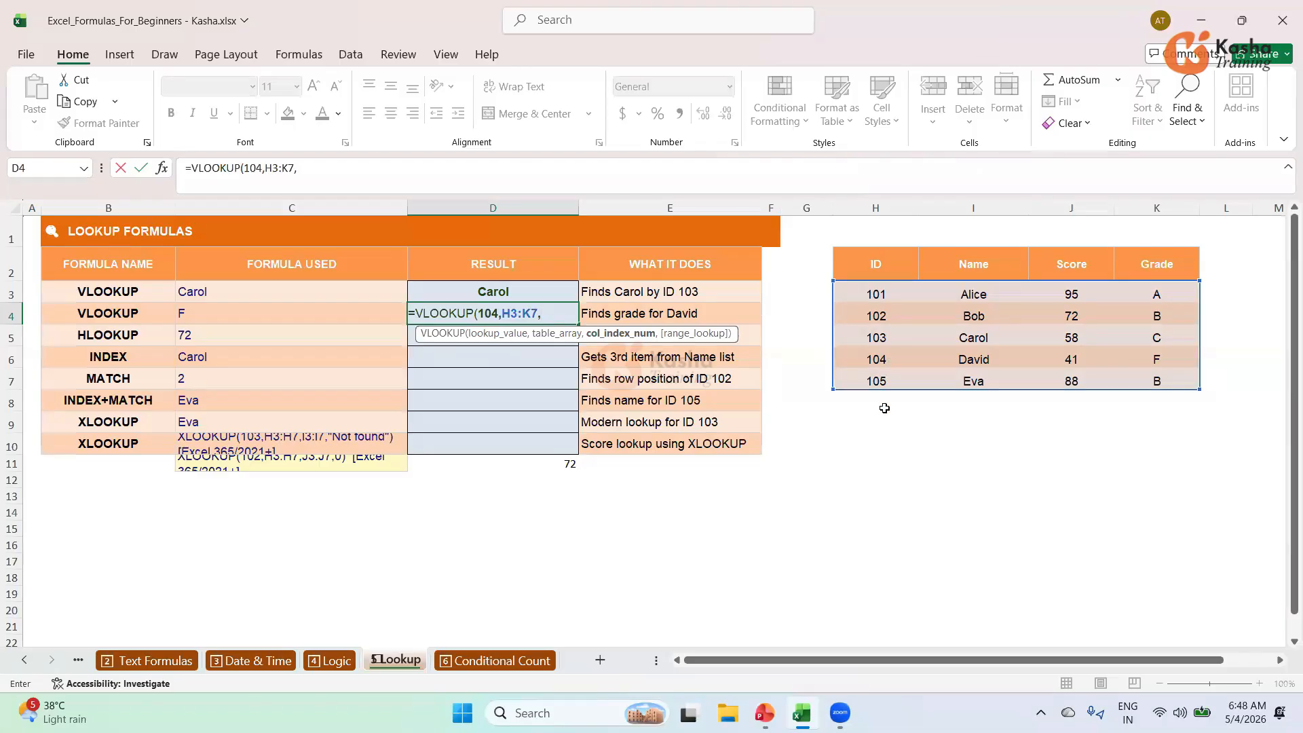
text(4,)
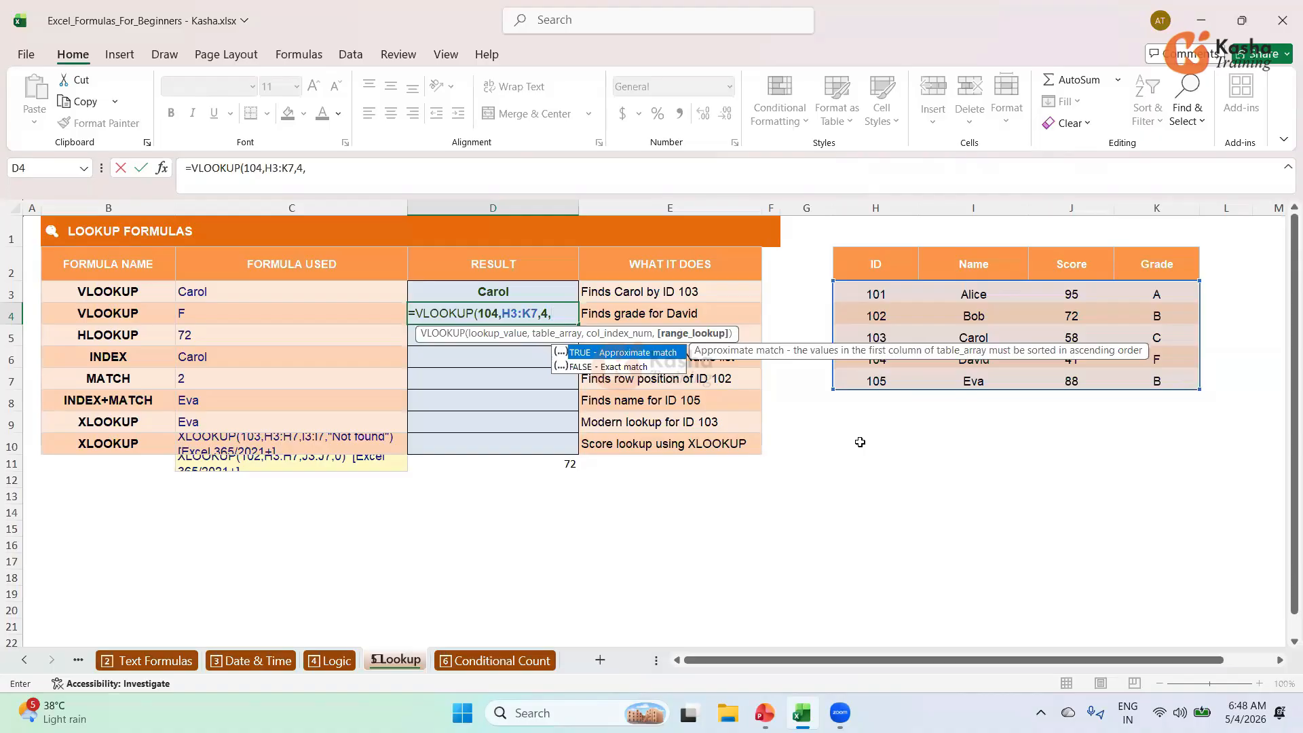
key(Down)
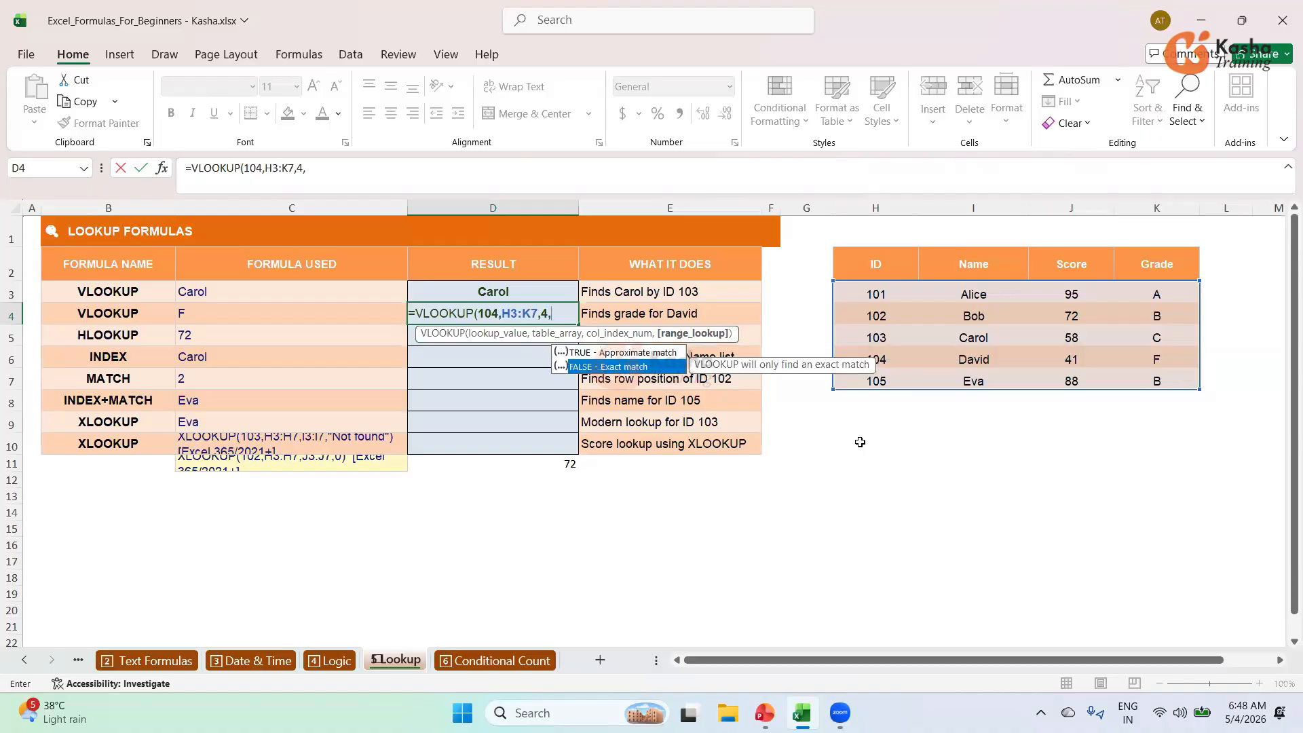
key(Tab)
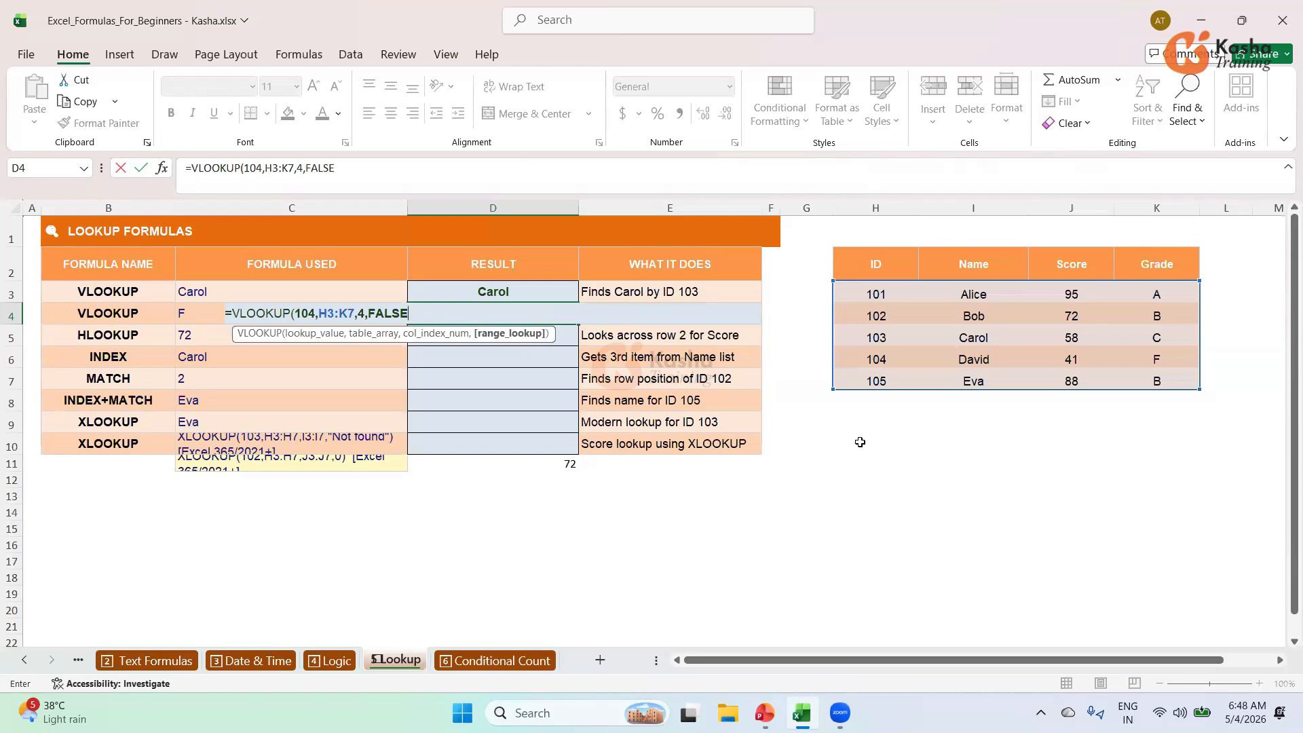
text())
key(Return)
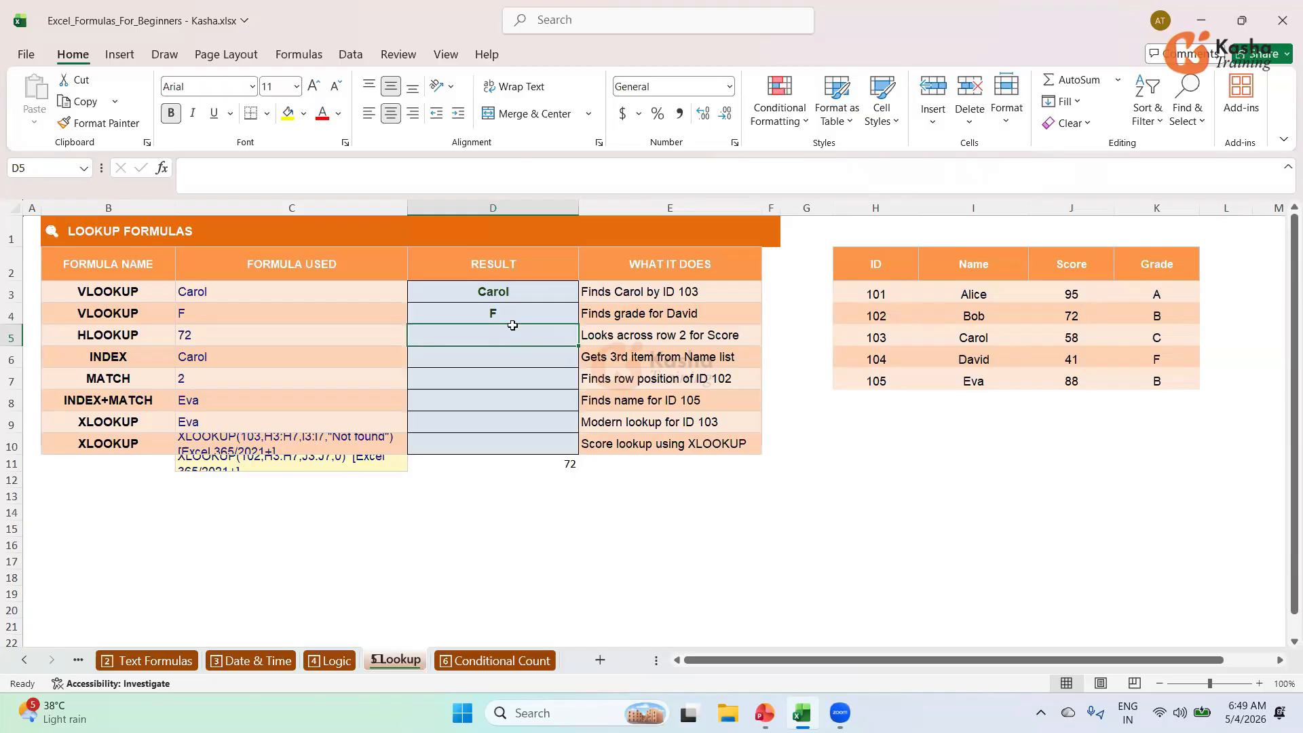
Enter an exact-match HLOOKUP for "Score" over H2:K7 in D5, returning 72.
text(=)
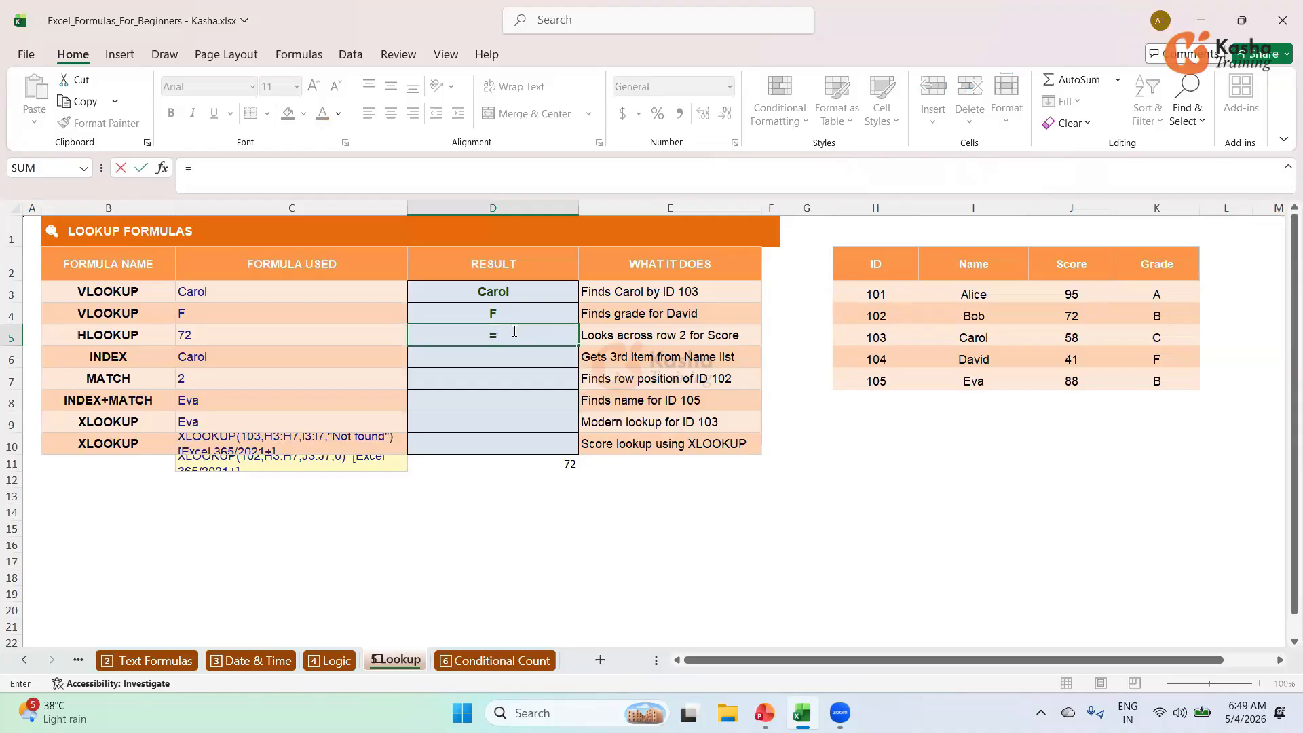
text(HL)
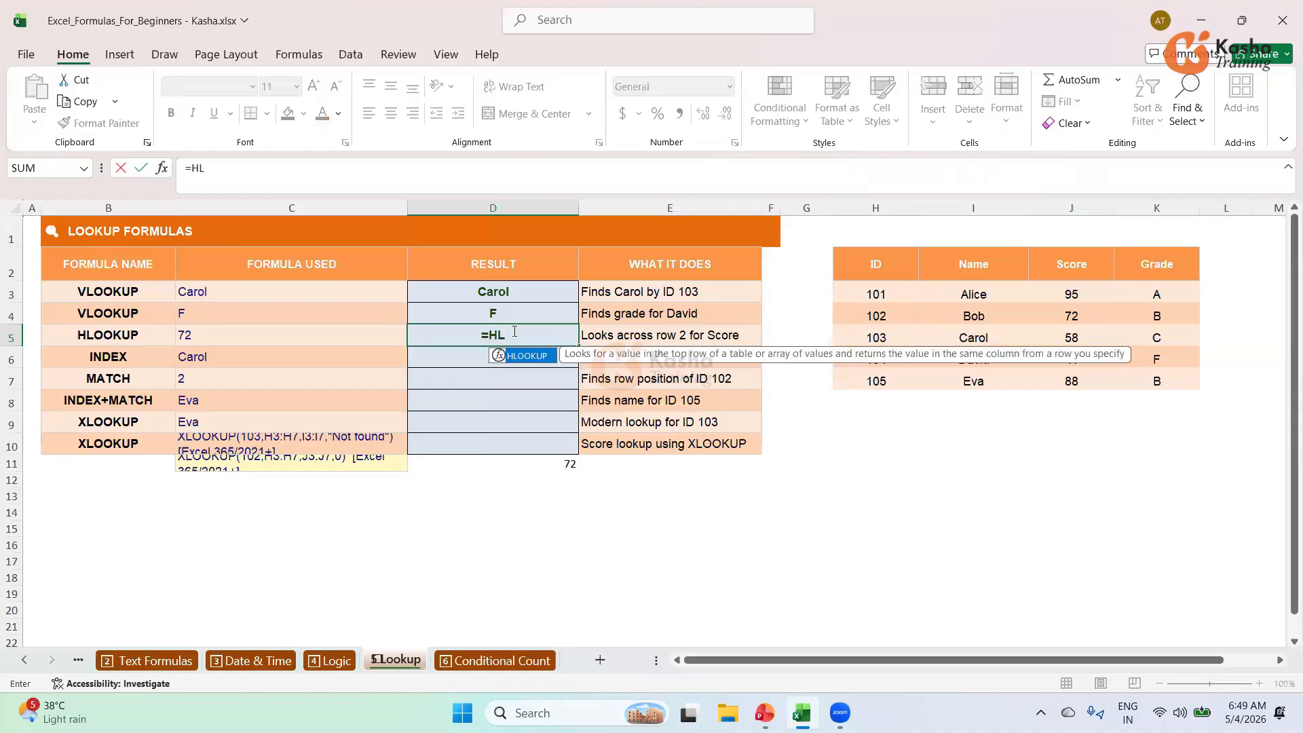
key(Tab)
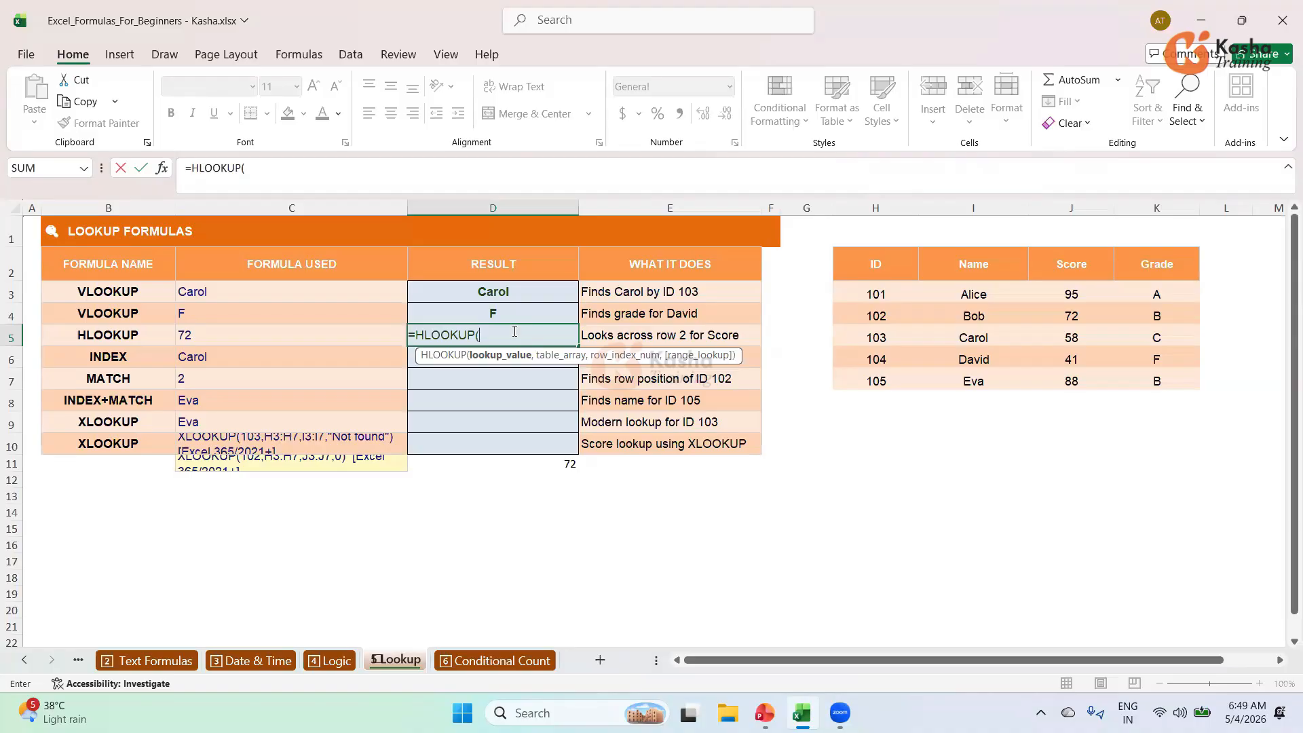
text("Score",)
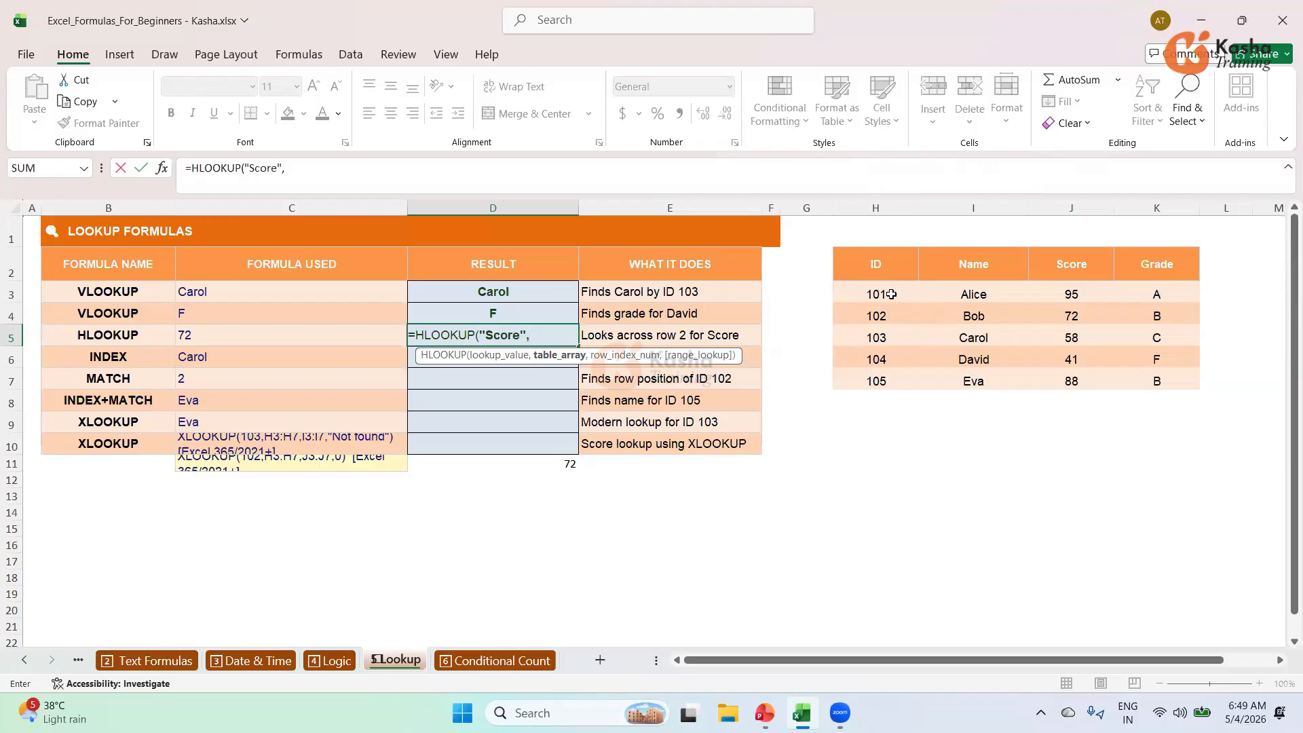
drag(882, 294, 1155, 380)
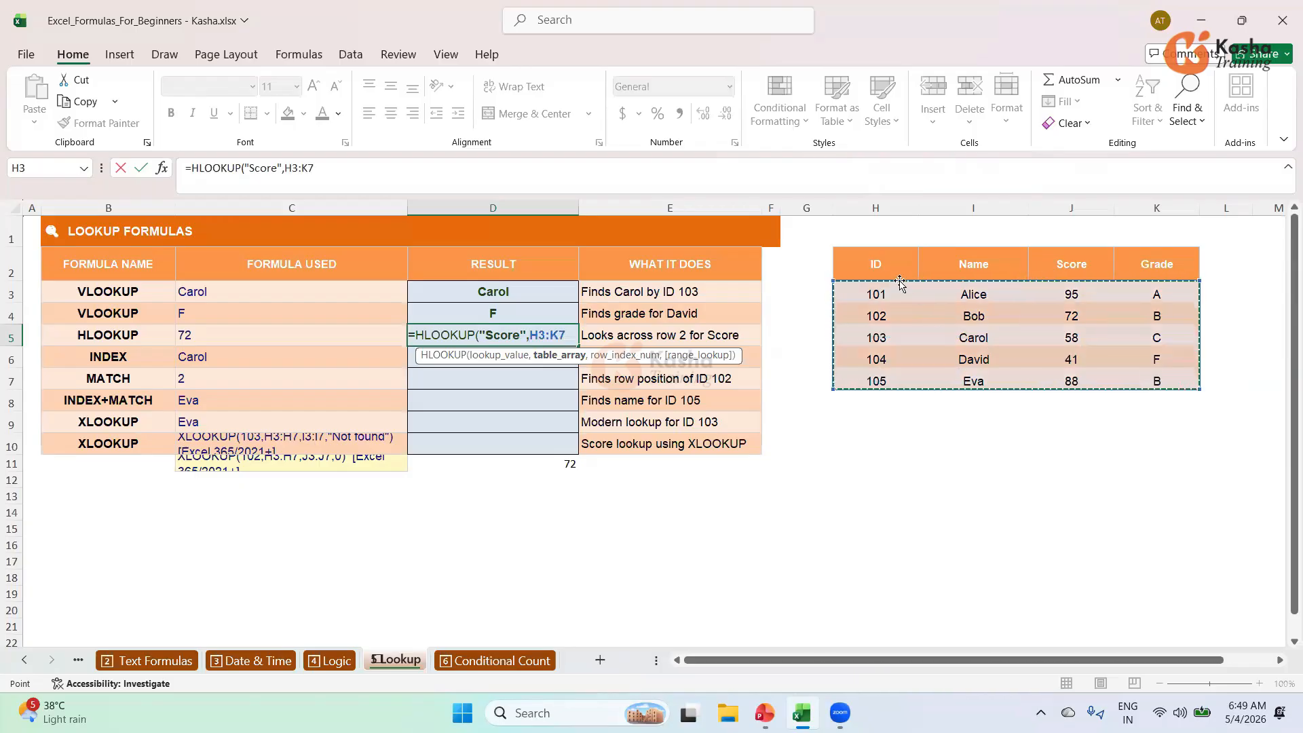
drag(902, 275, 1143, 382)
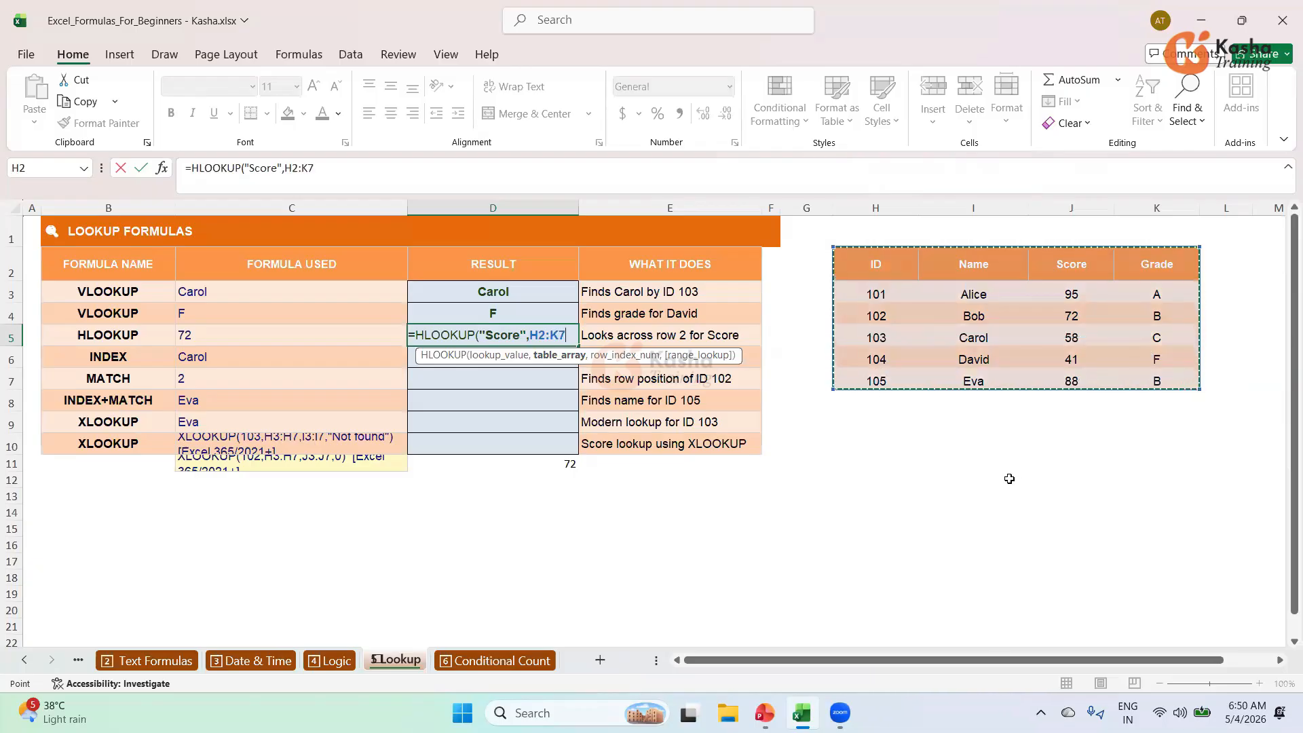
text(,3)
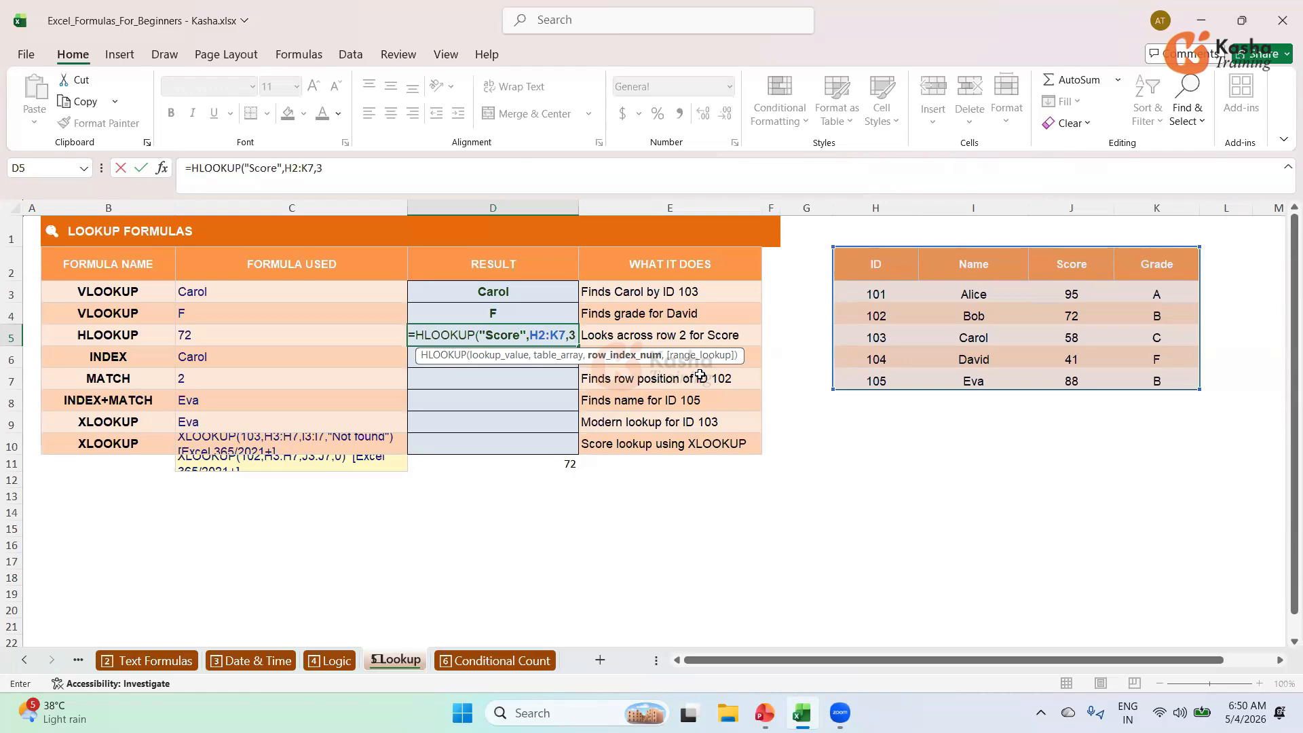
text(,)
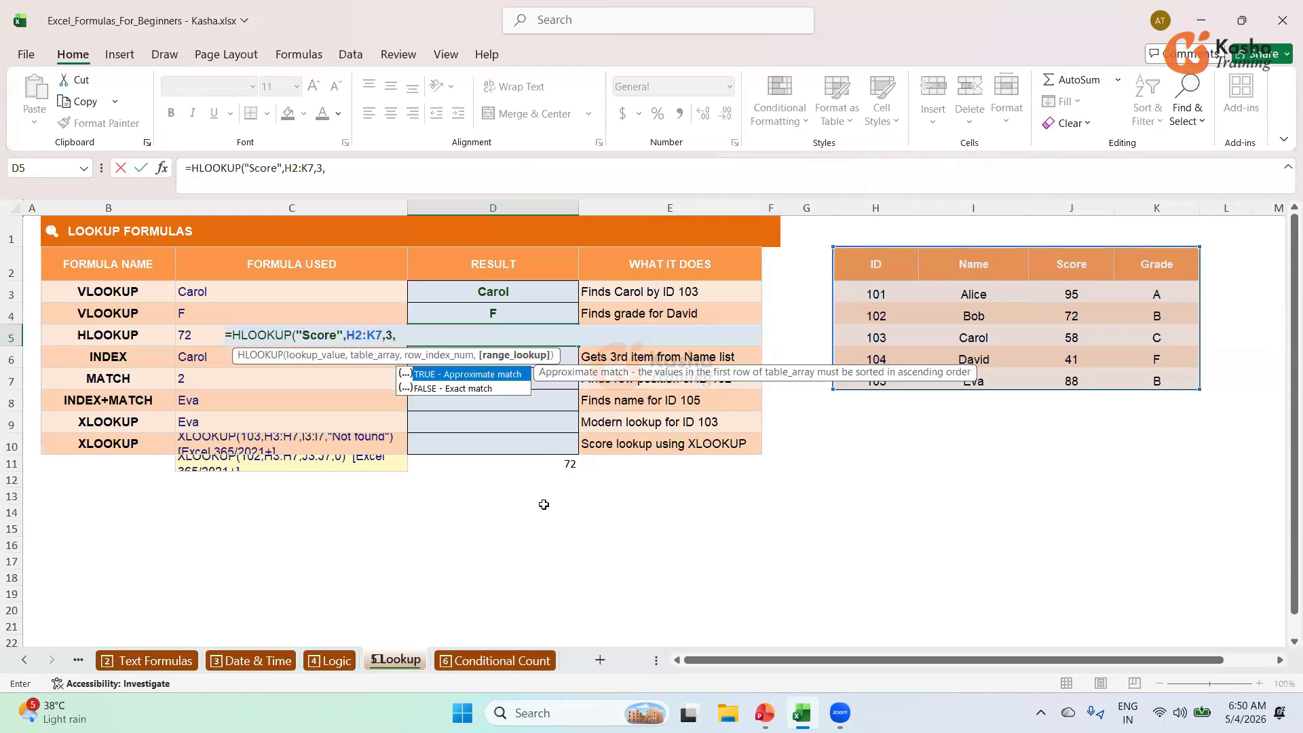
key(Down)
key(Tab)
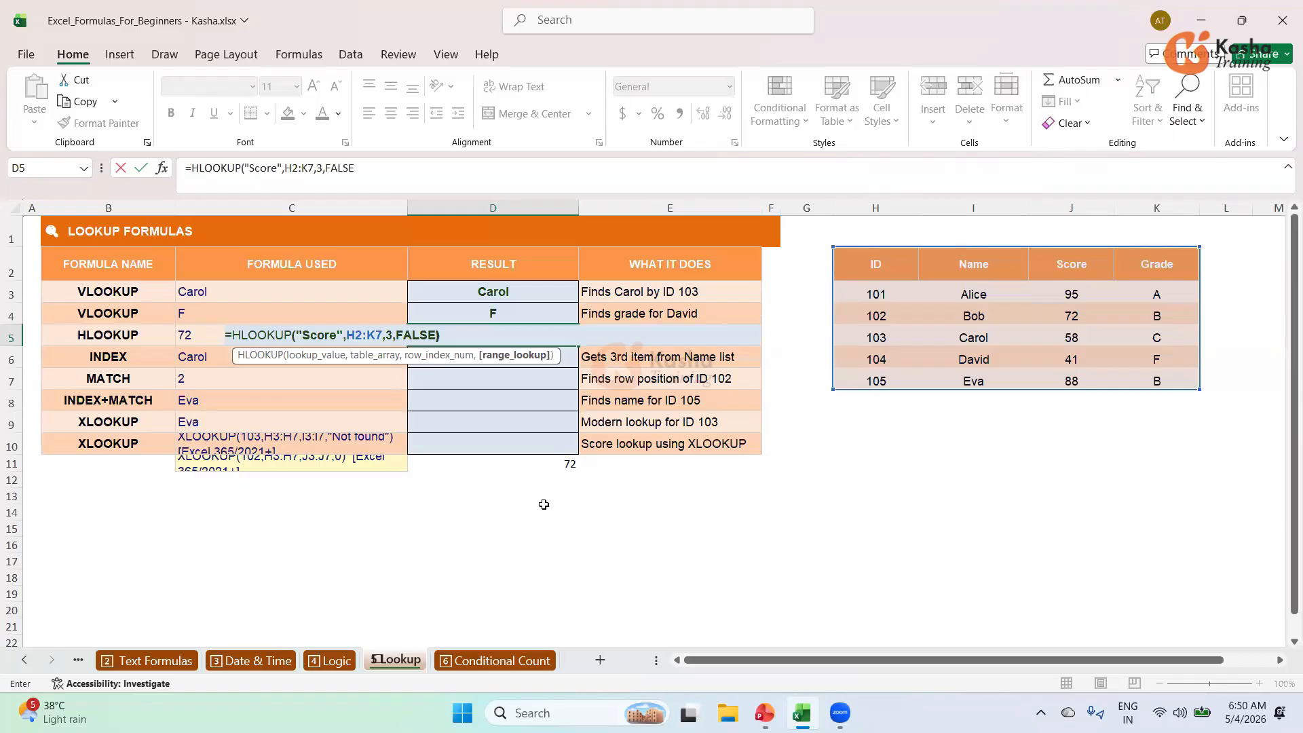
text())
key(Return)
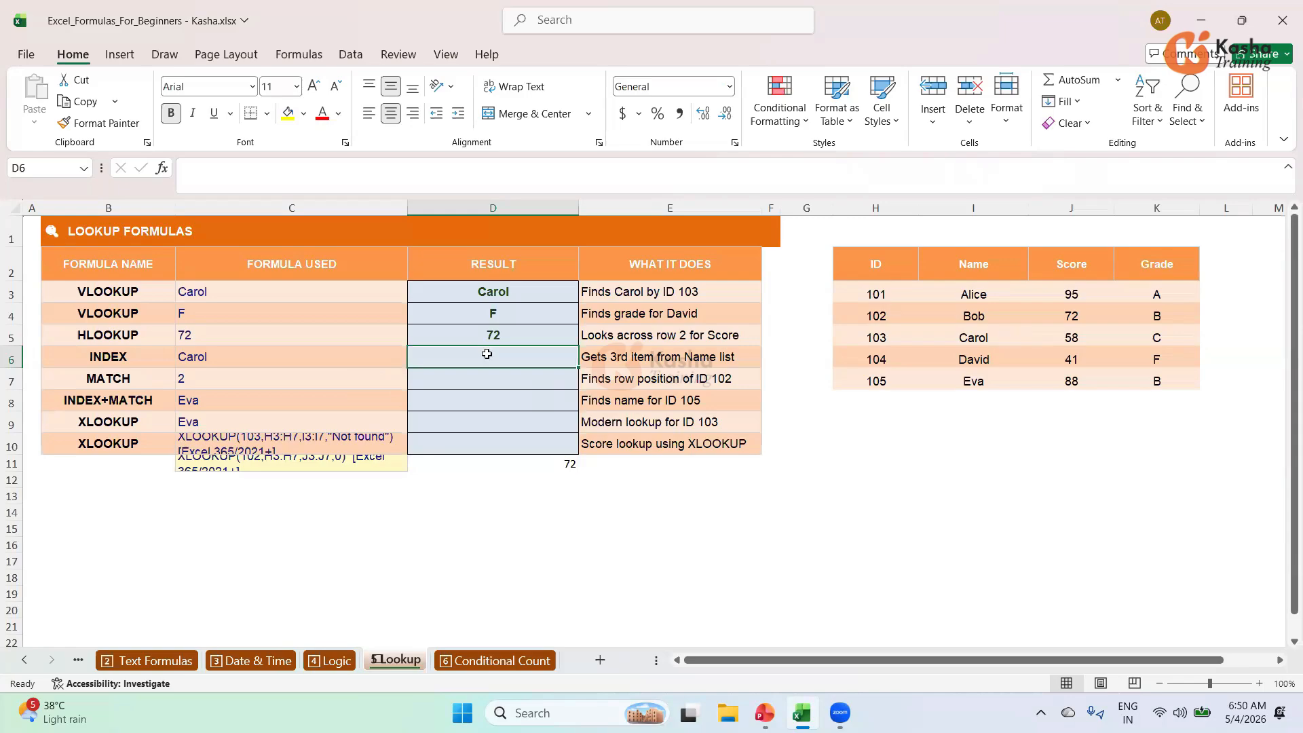
text(=)
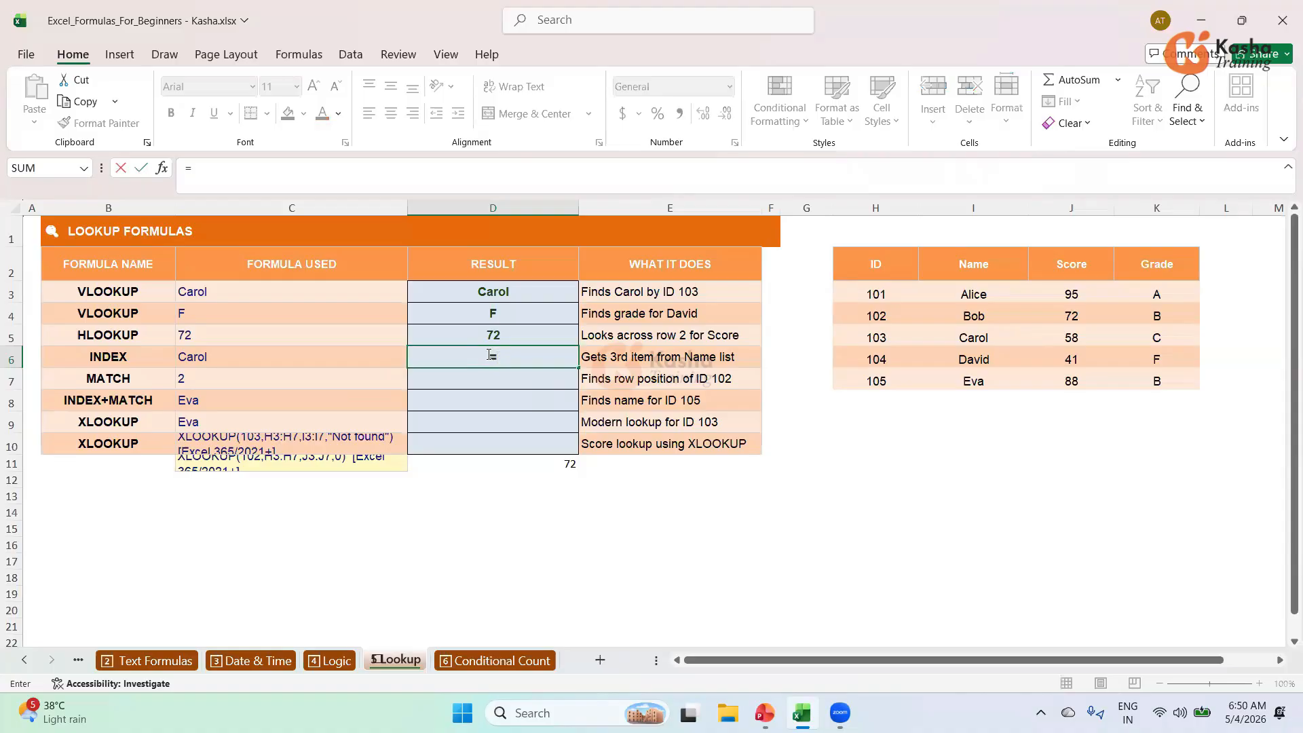
text(IN)
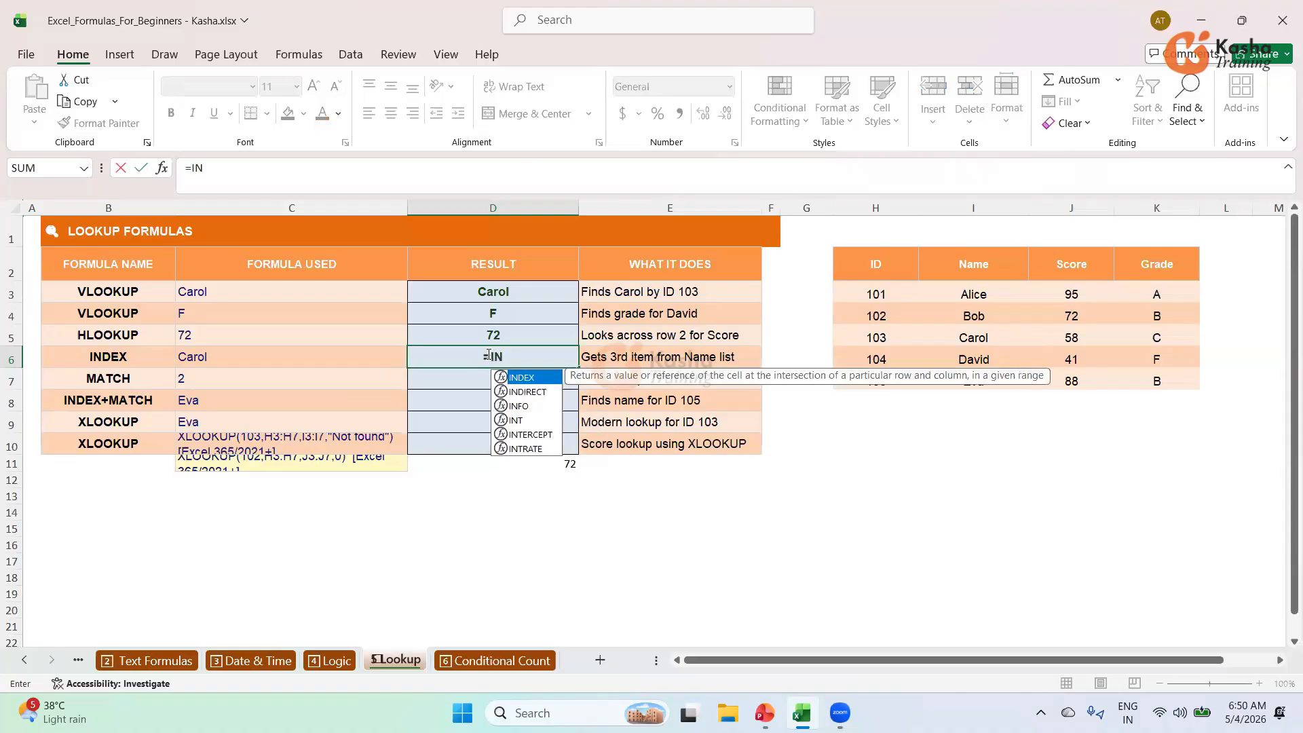
Enter =INDEX(I3:I7,3) in D6 so it returns Carol.
key(Tab)
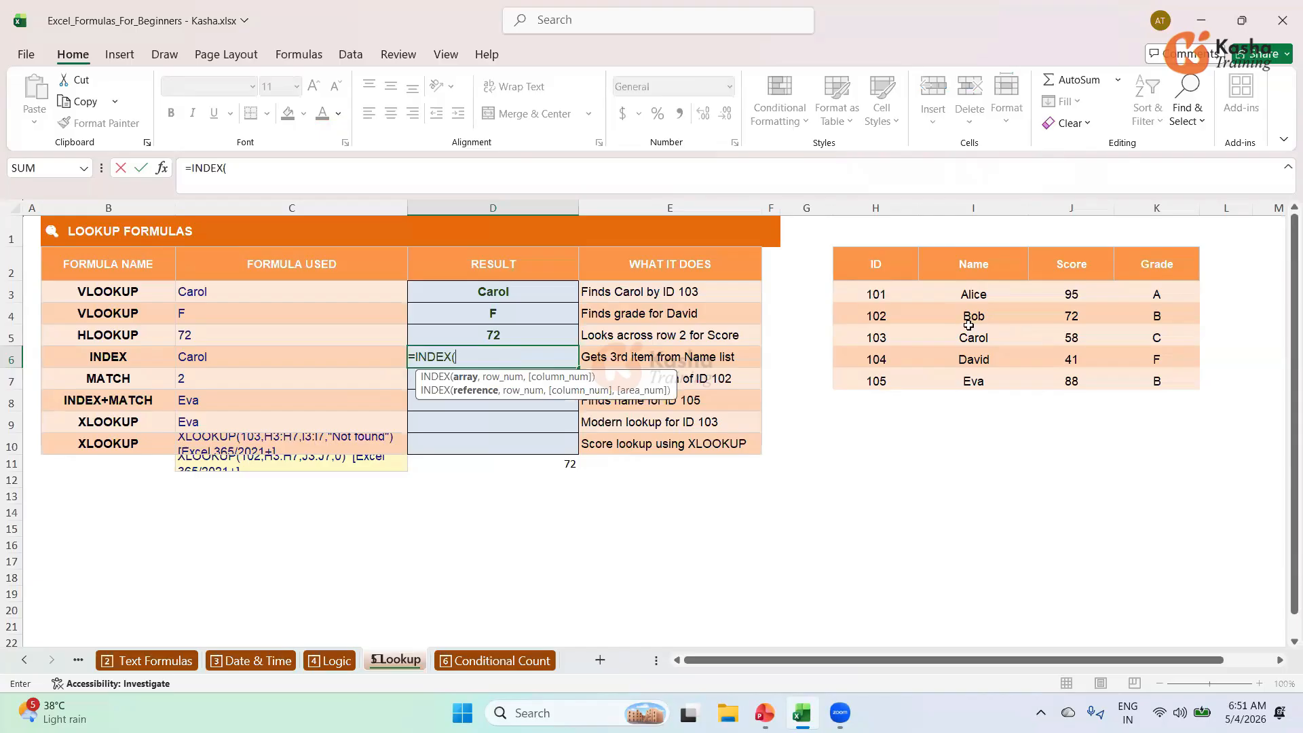
drag(971, 293, 971, 380)
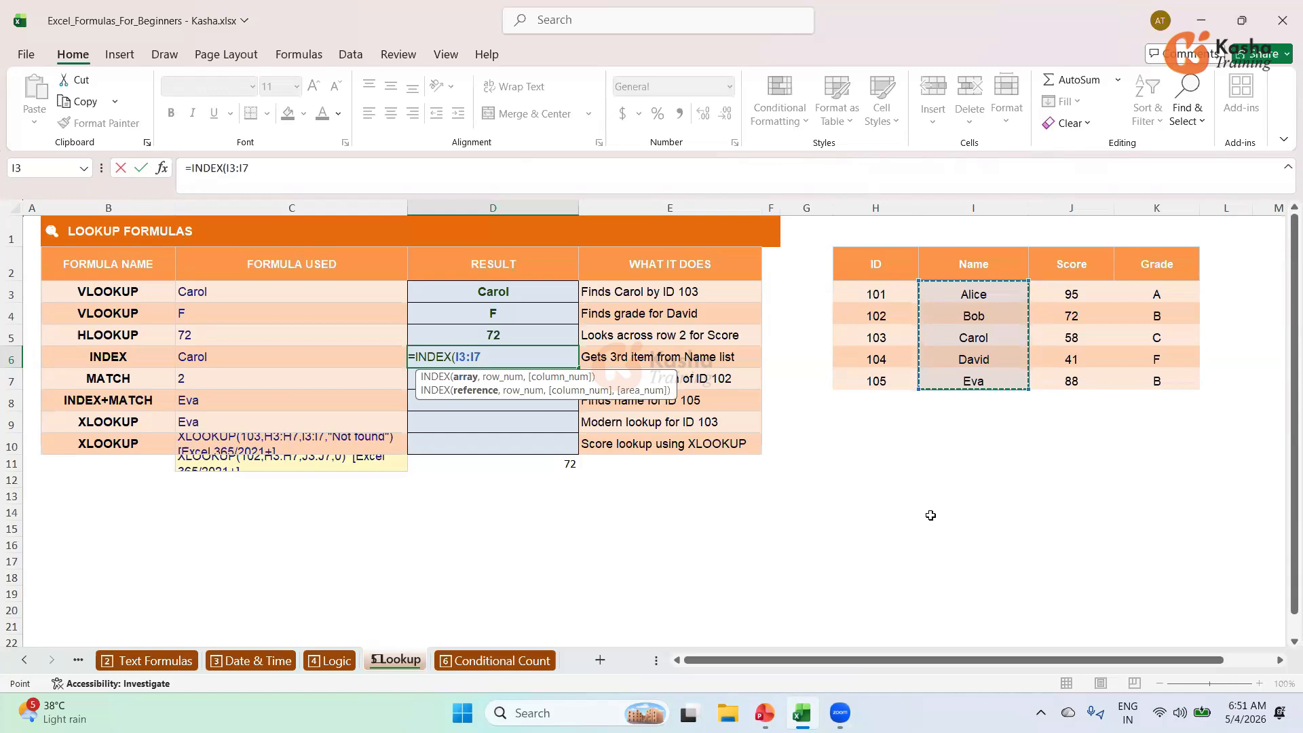
text(,)
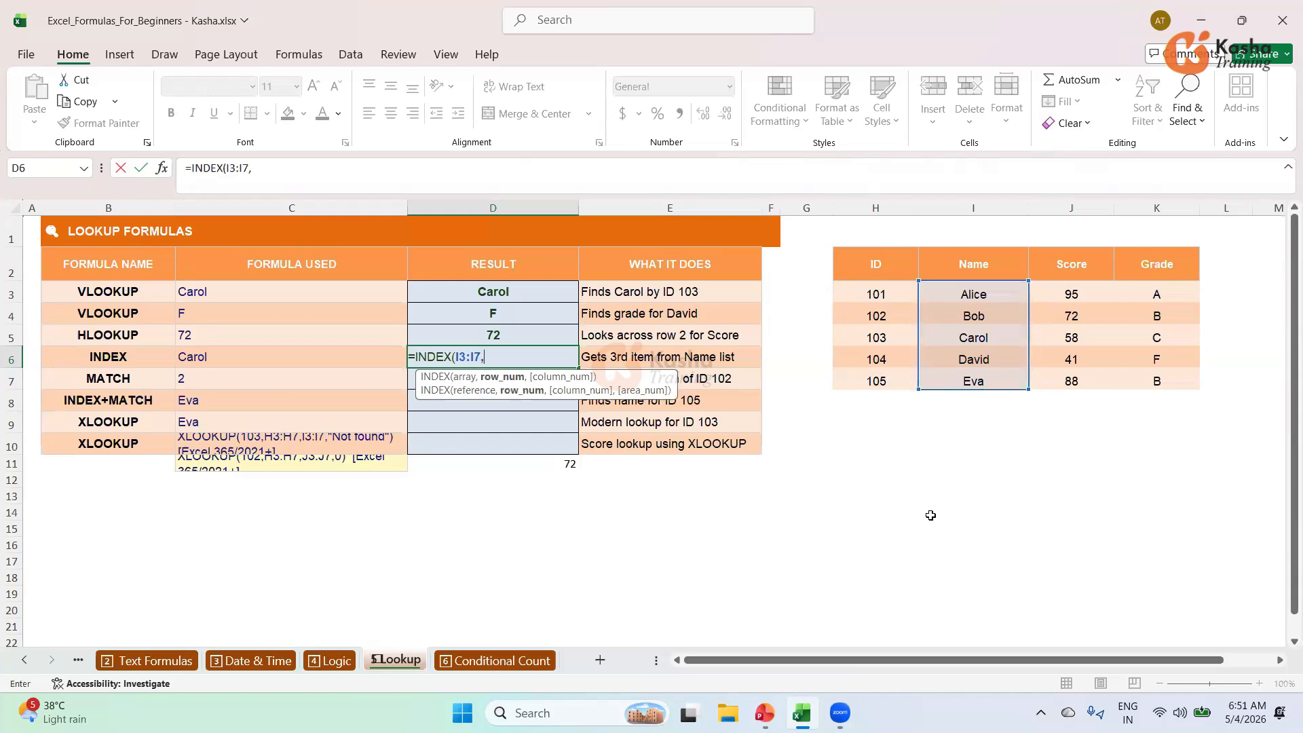
text(3)
key(Return)
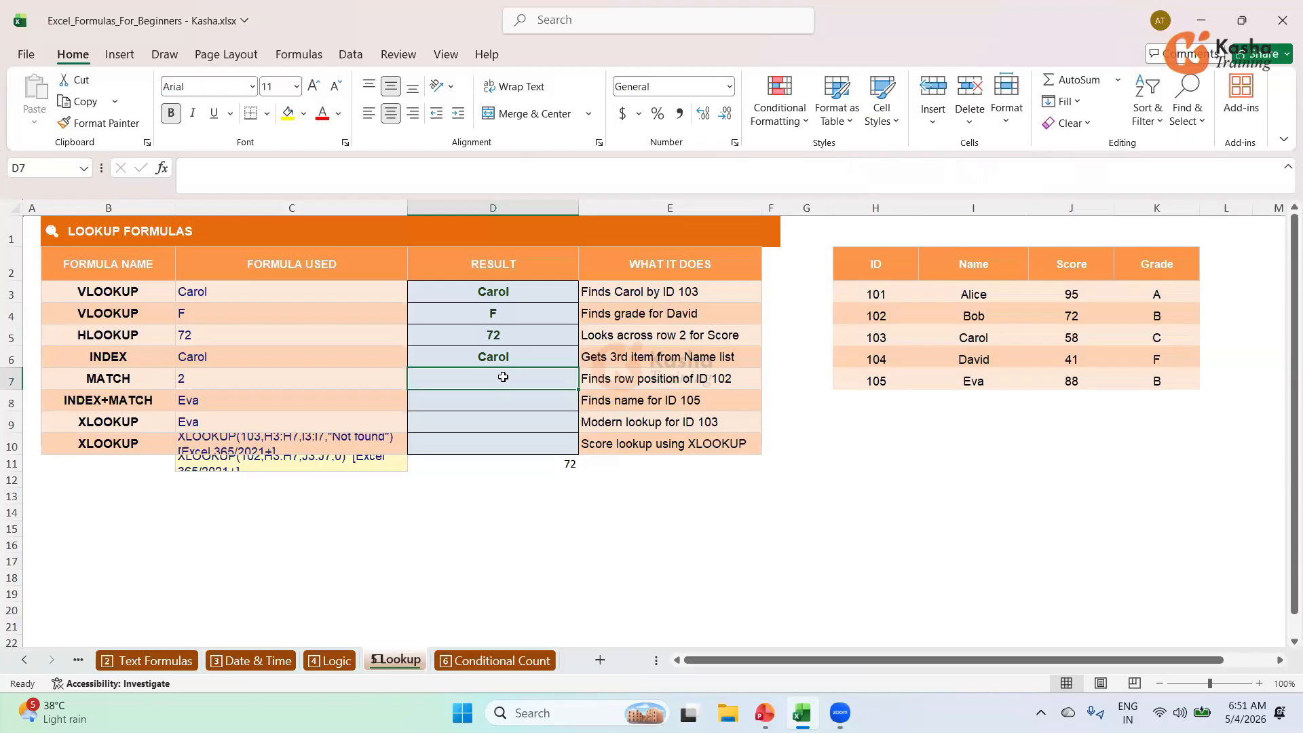
text(=)
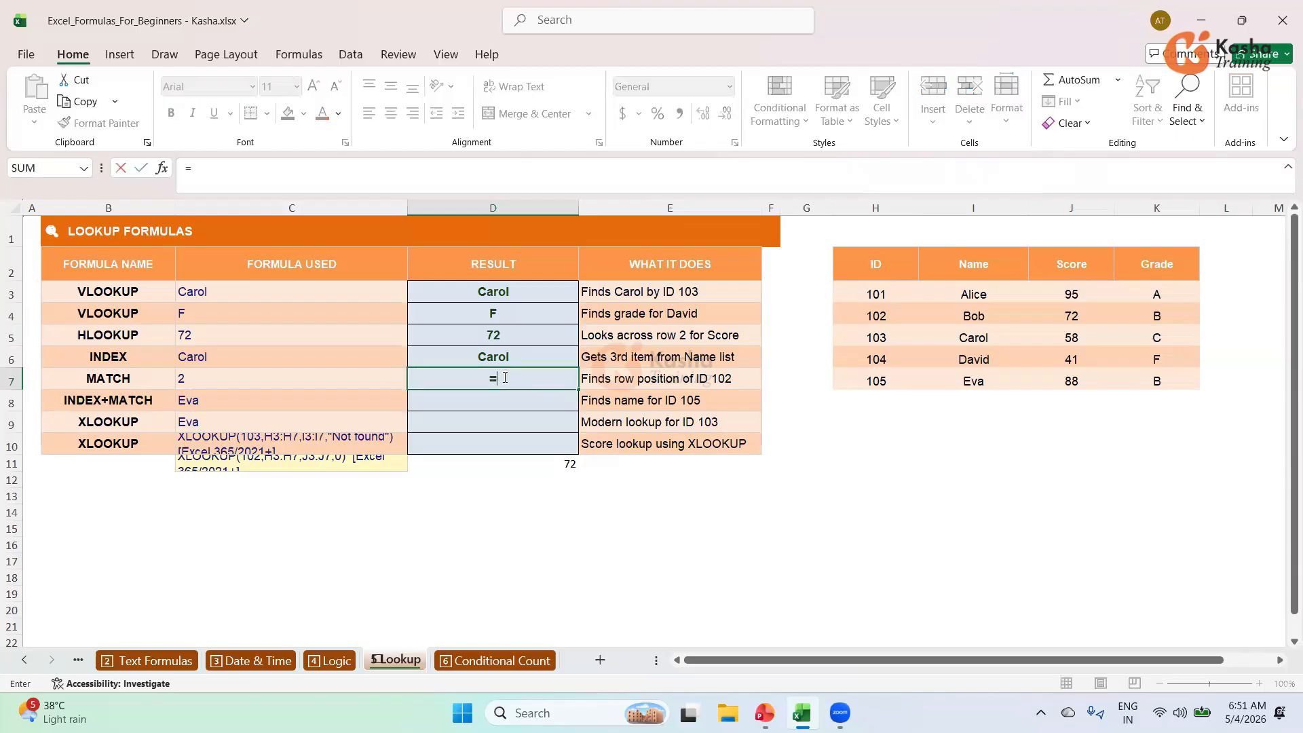
text(MATCH()
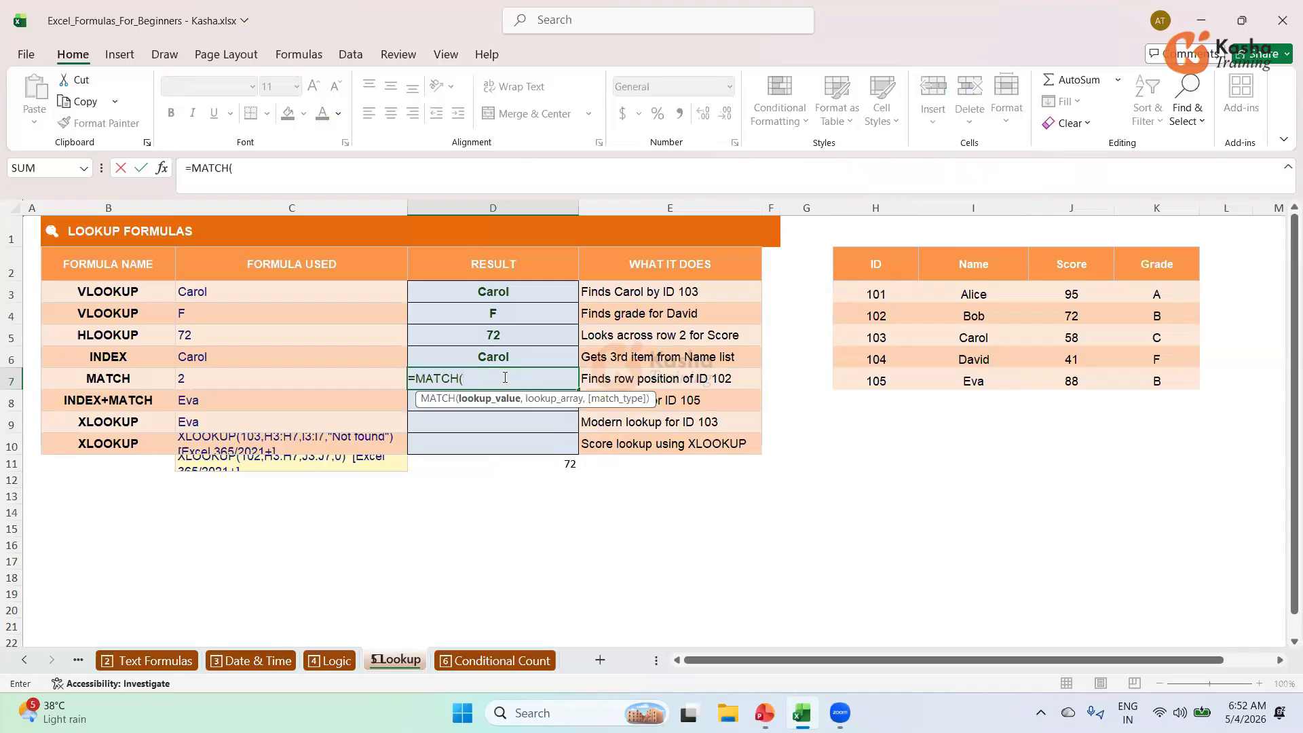
Enter =MATCH(102,H3:H7,0) in D7, returning position 2.
text(102,)
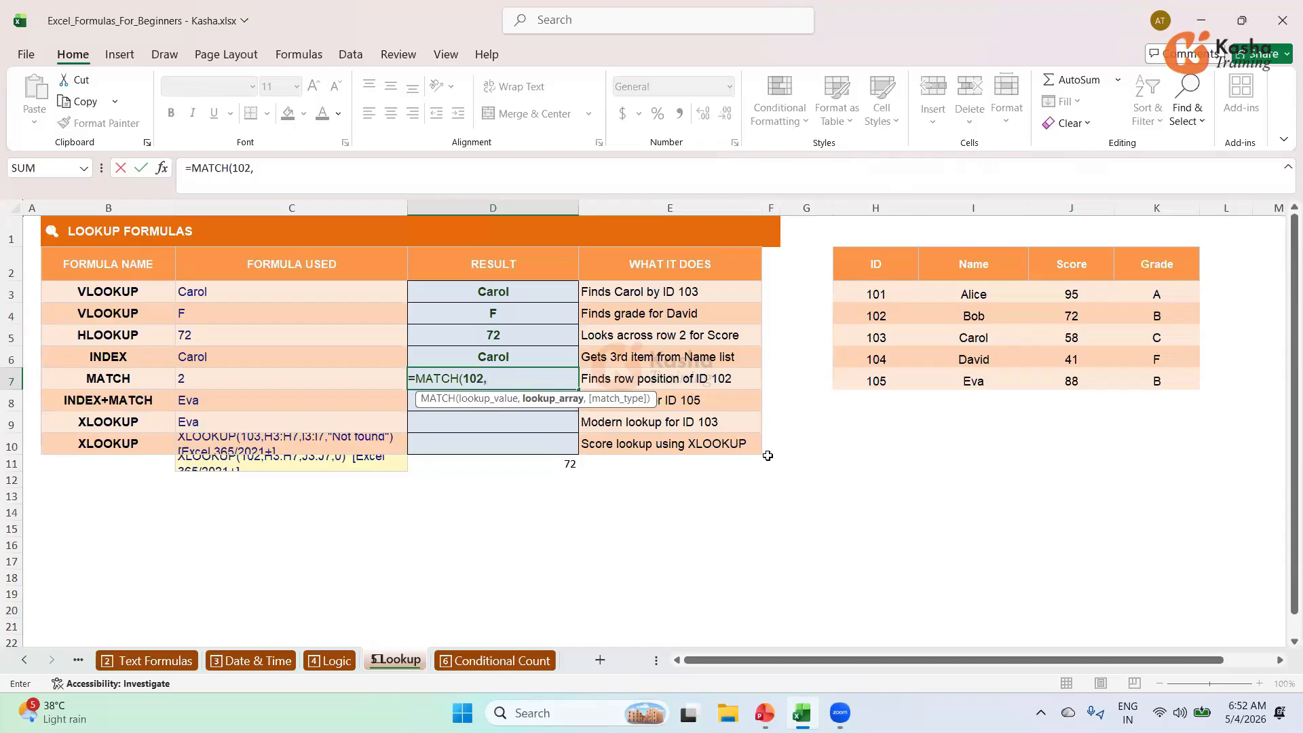
click(882, 294)
drag(877, 338, 876, 381)
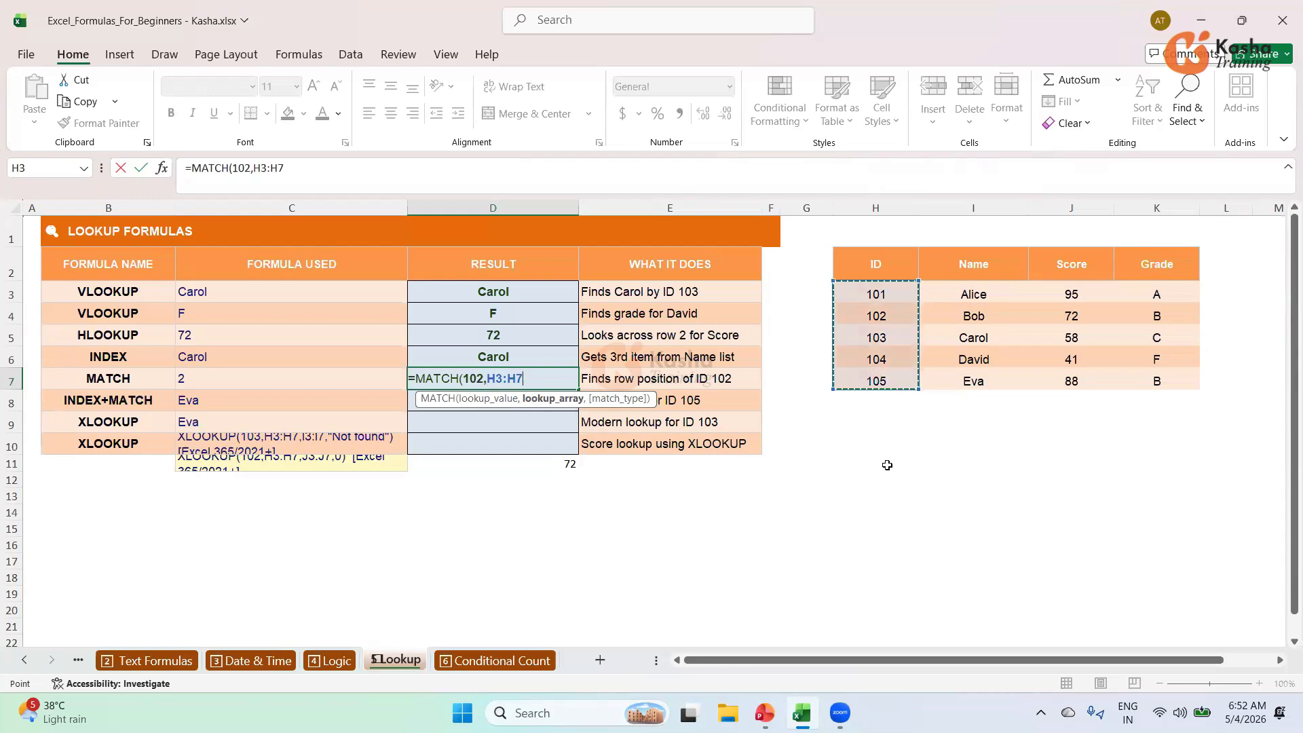
text(,)
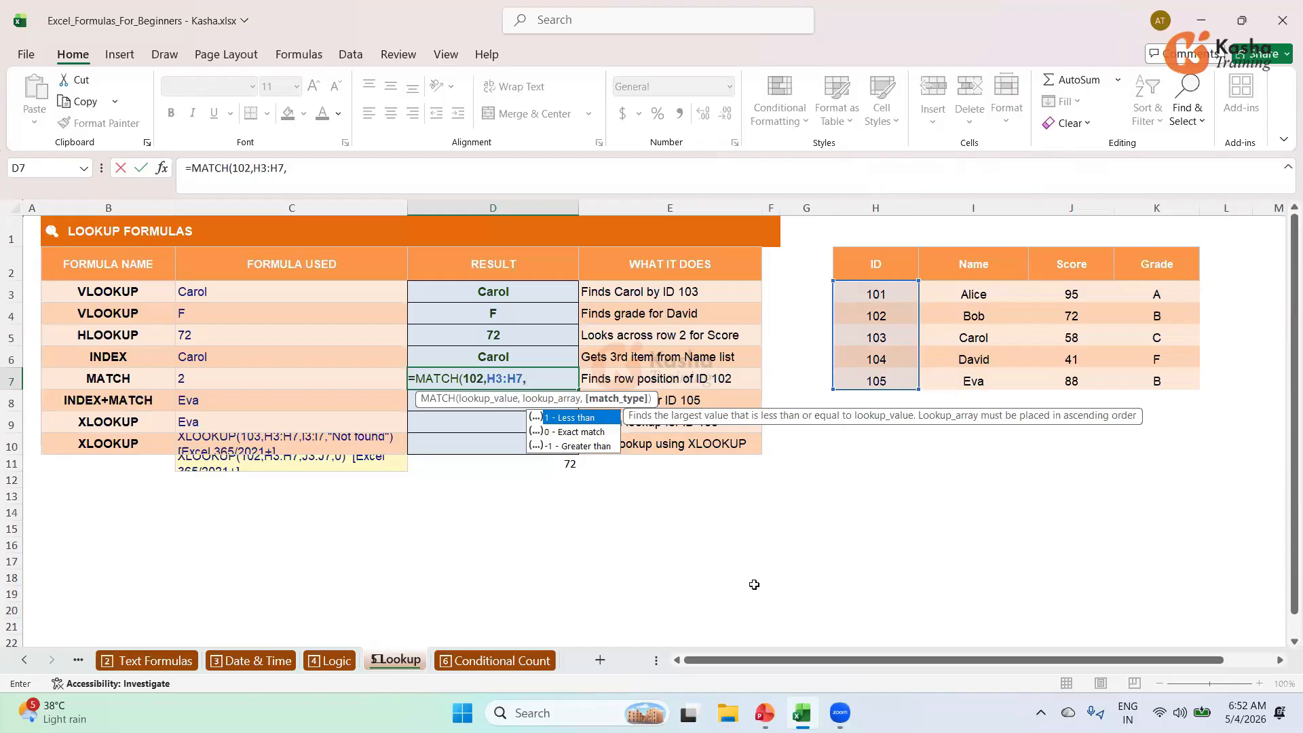
key(Down)
key(Tab)
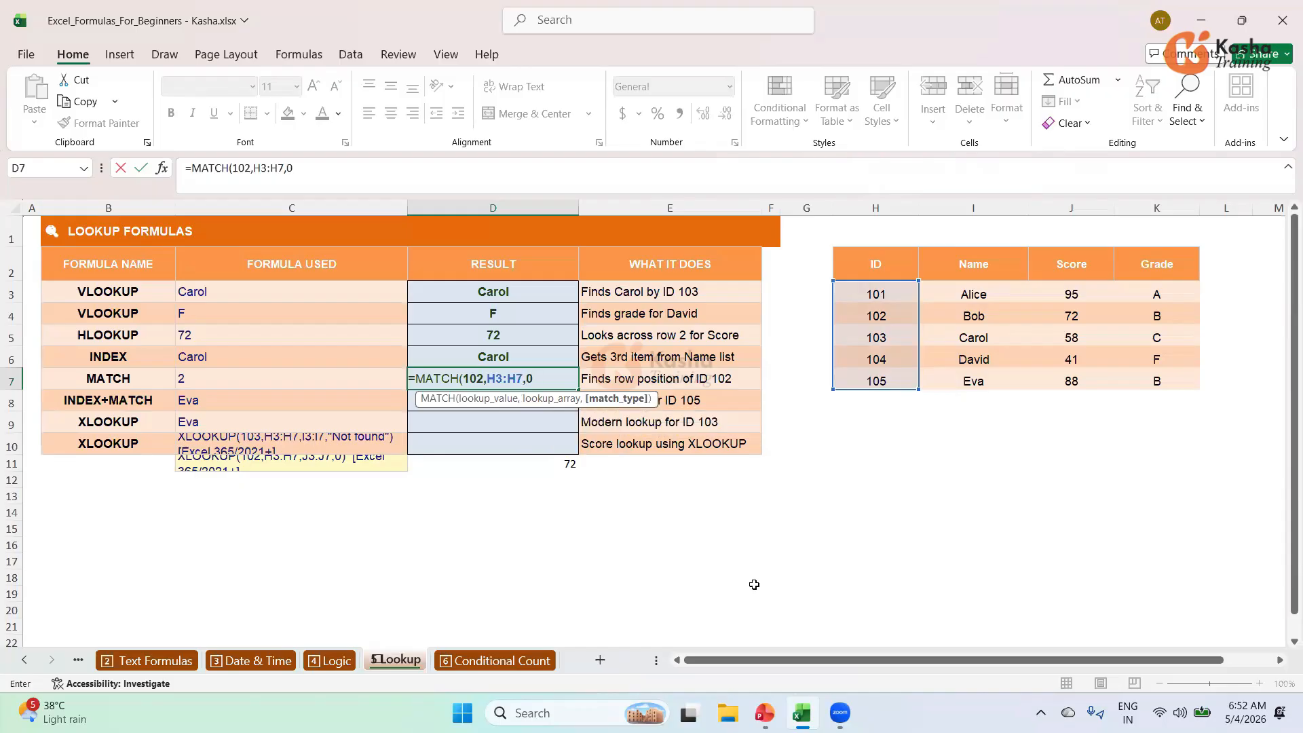
text())
key(Return)
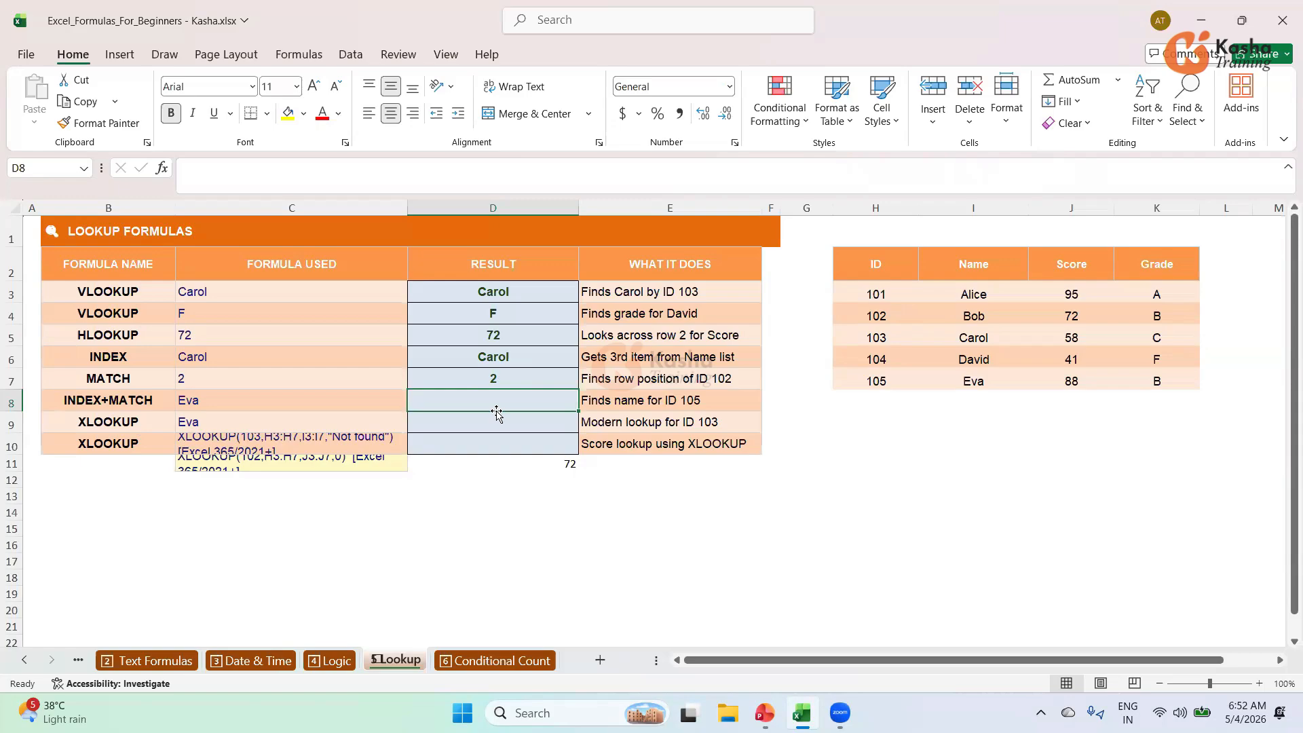
text(=)
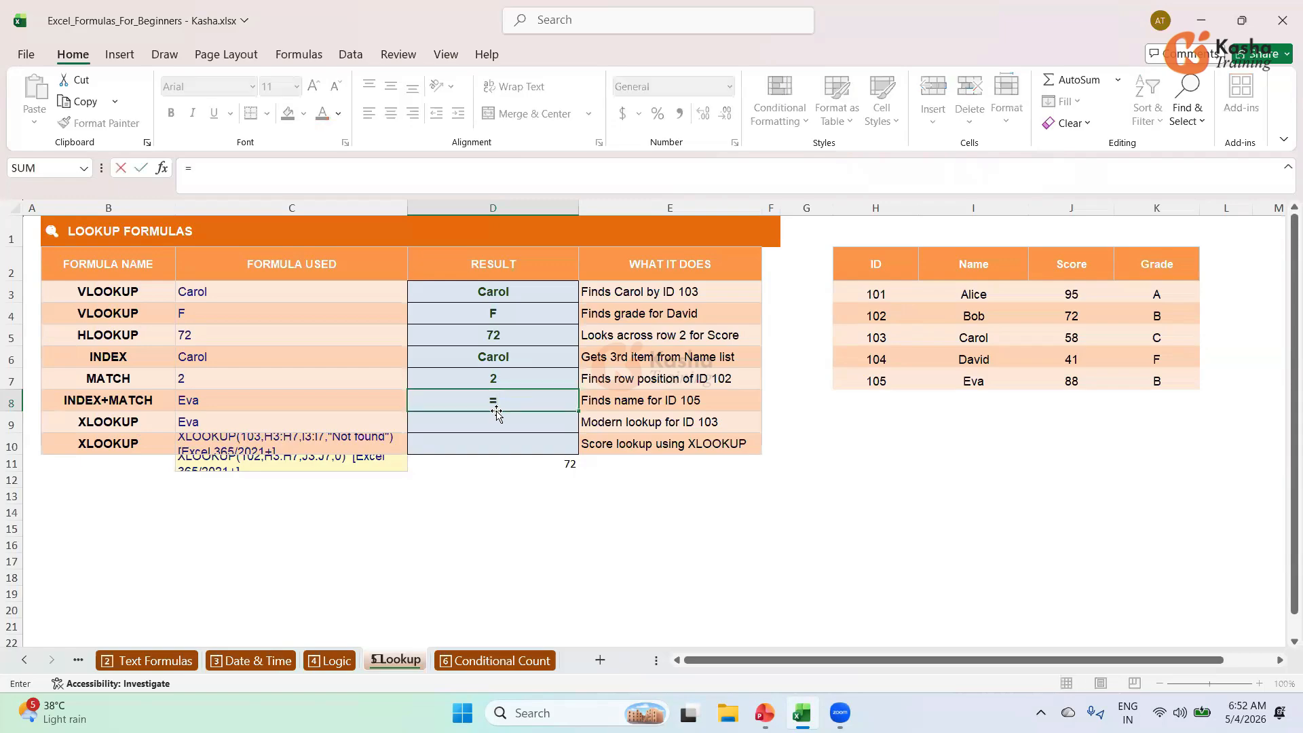
text(IN)
Build =INDEX(I3:I7,MATCH(105,H3:H7,0)) in D8 and commit it.
key(Tab)
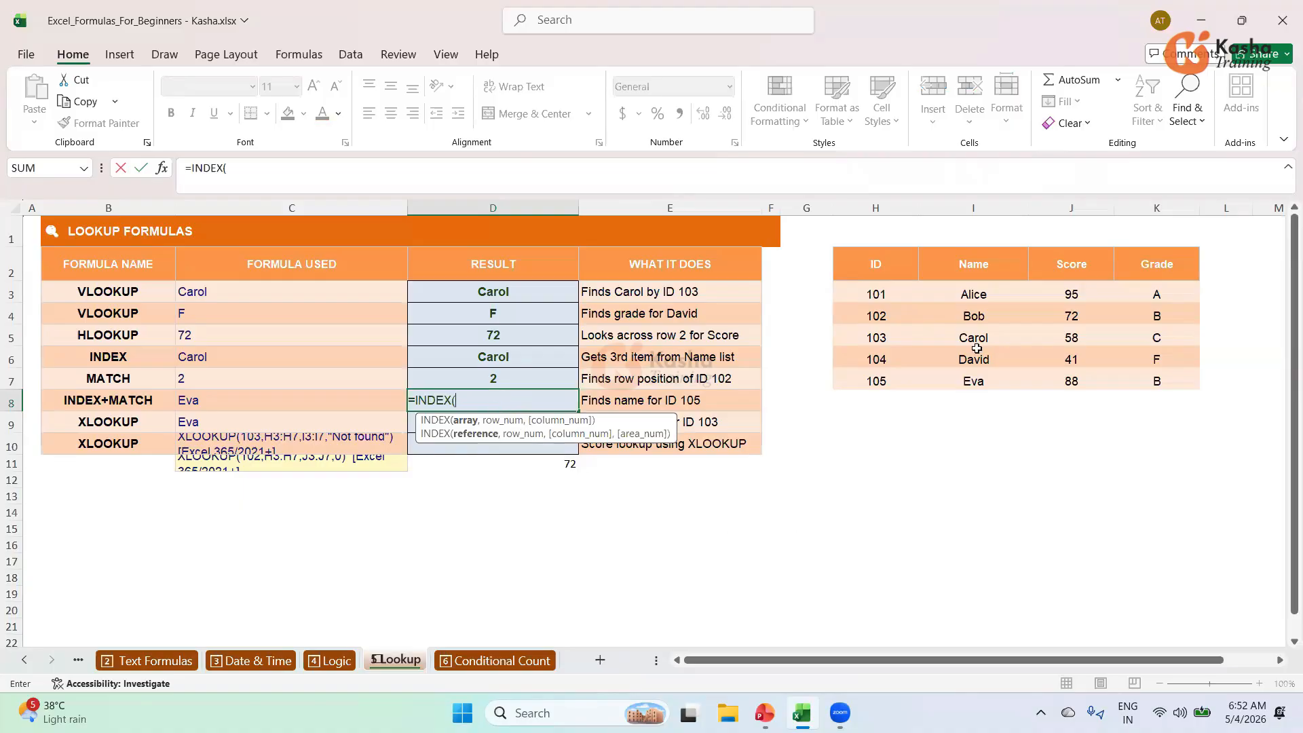
drag(978, 291, 969, 385)
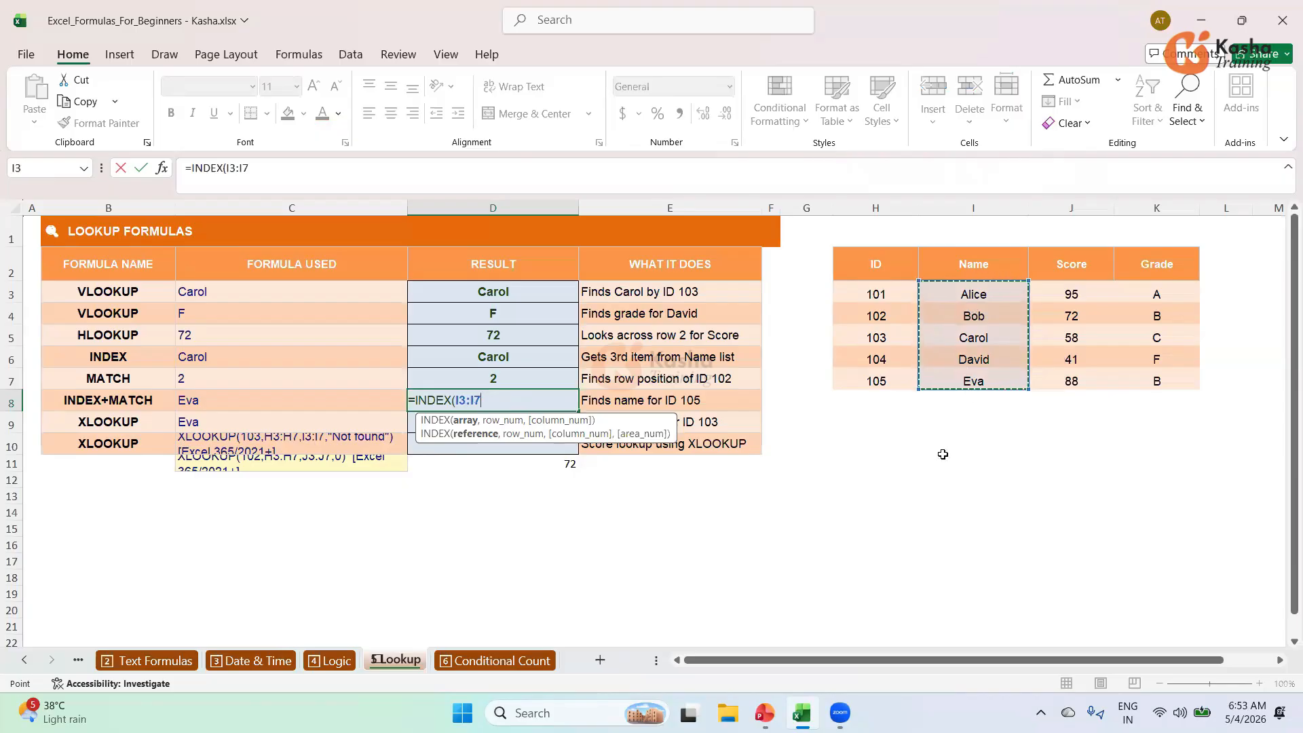
text(,)
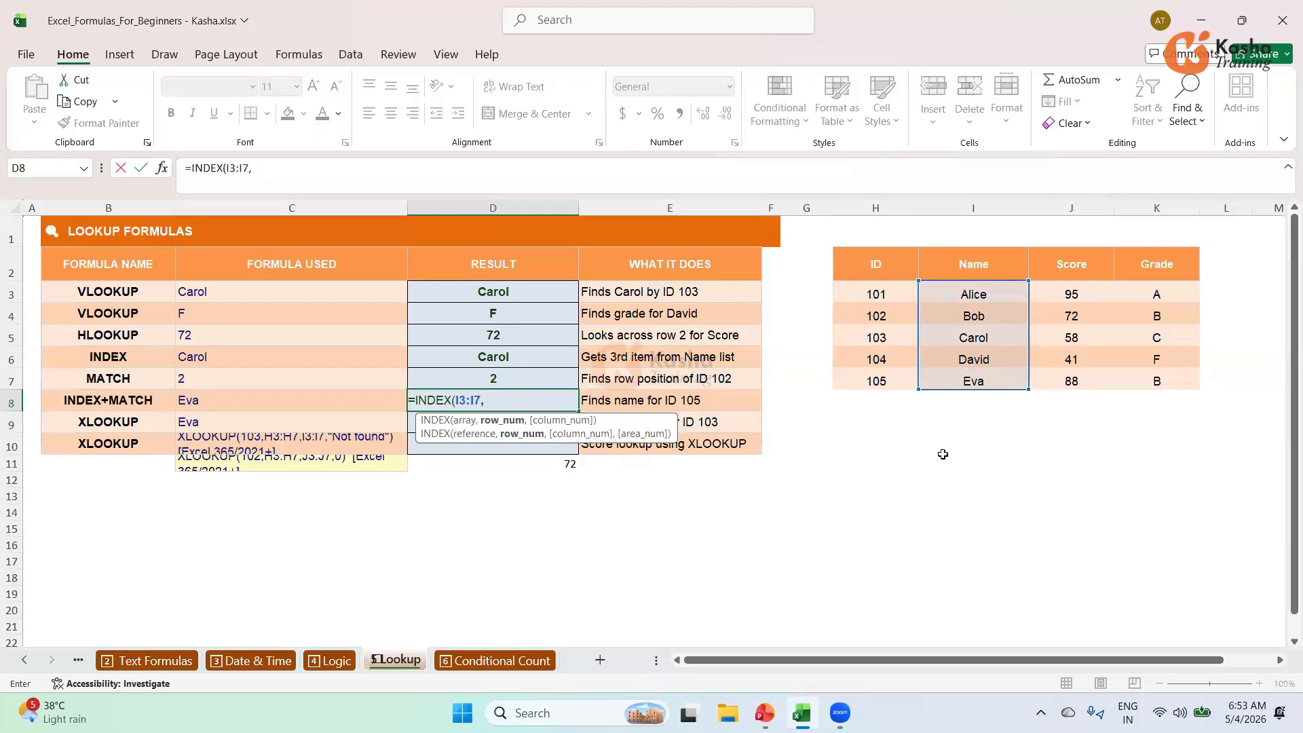
text(MAT)
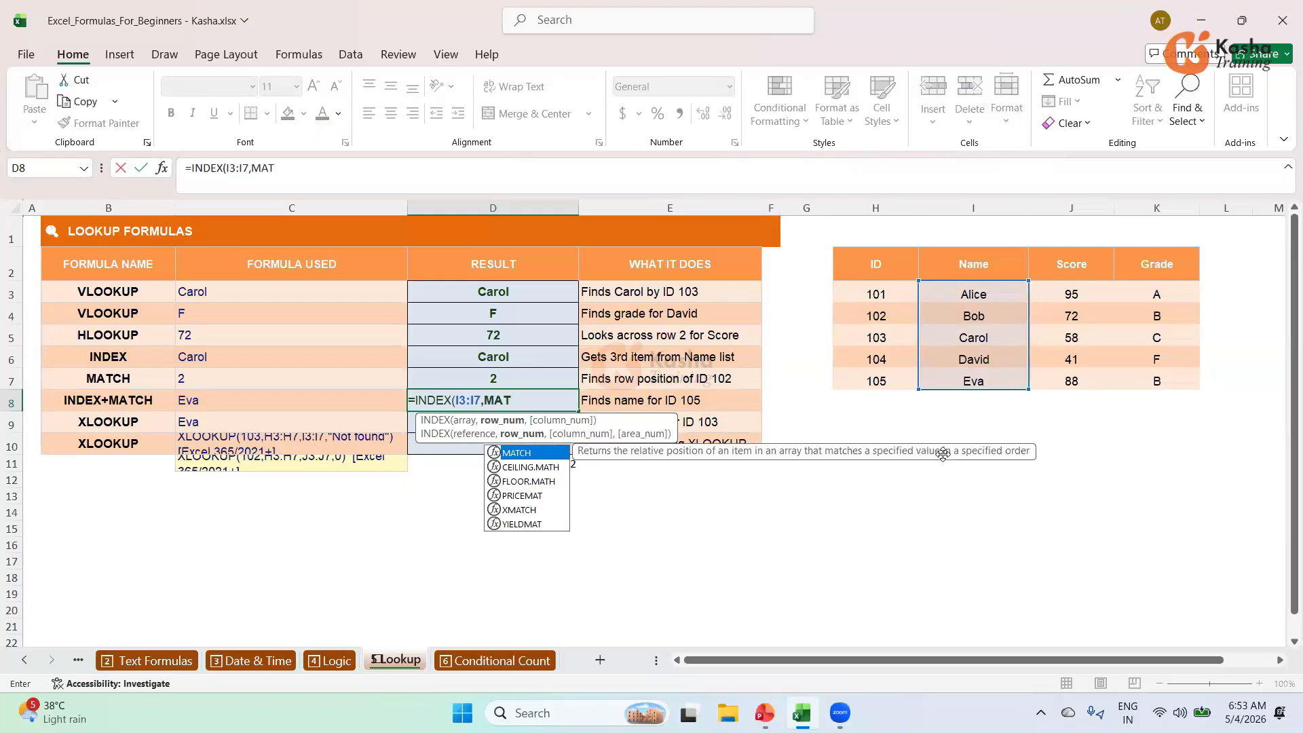
key(Tab)
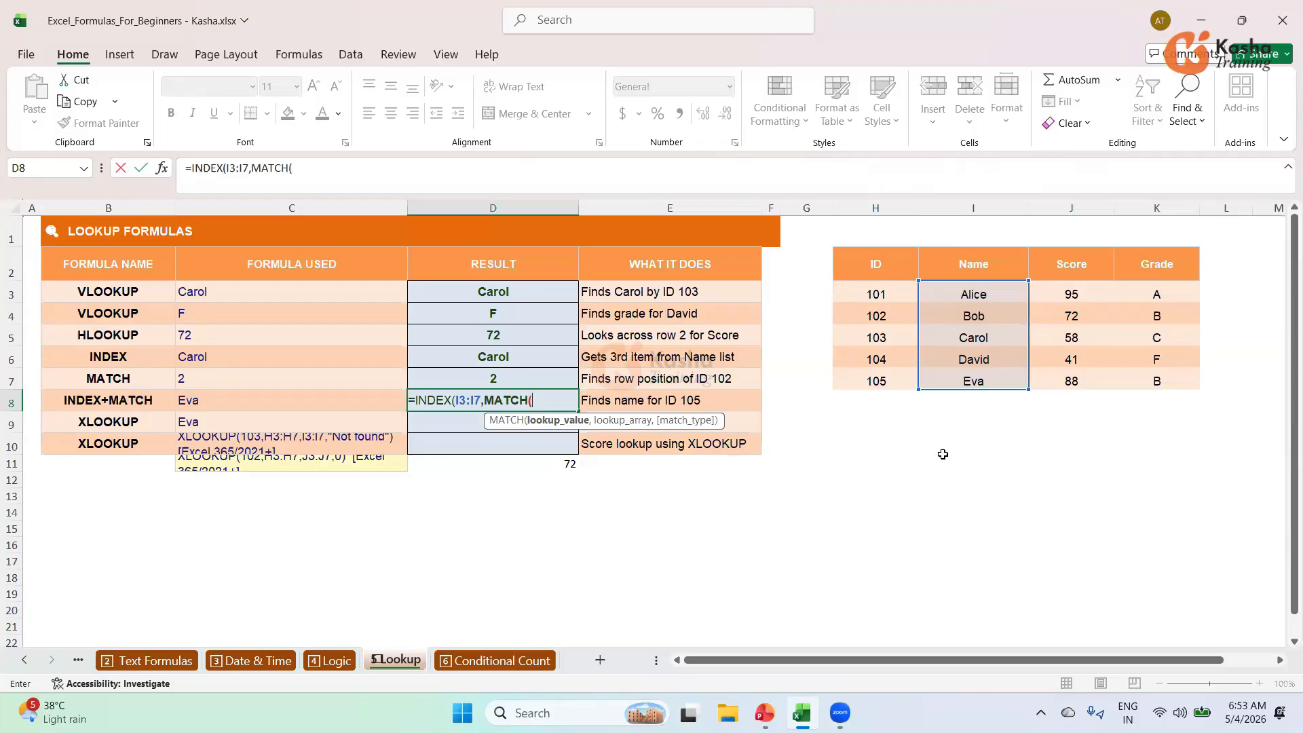
text(105,)
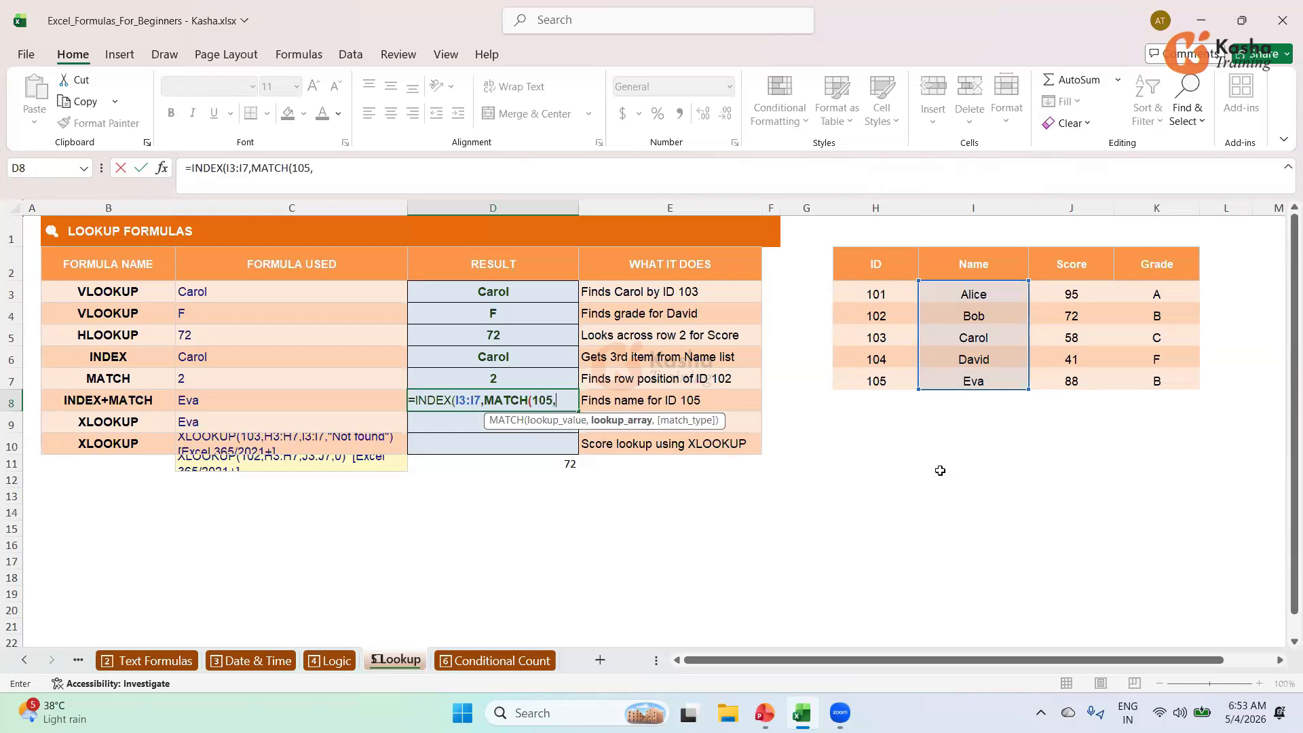
drag(876, 293, 876, 380)
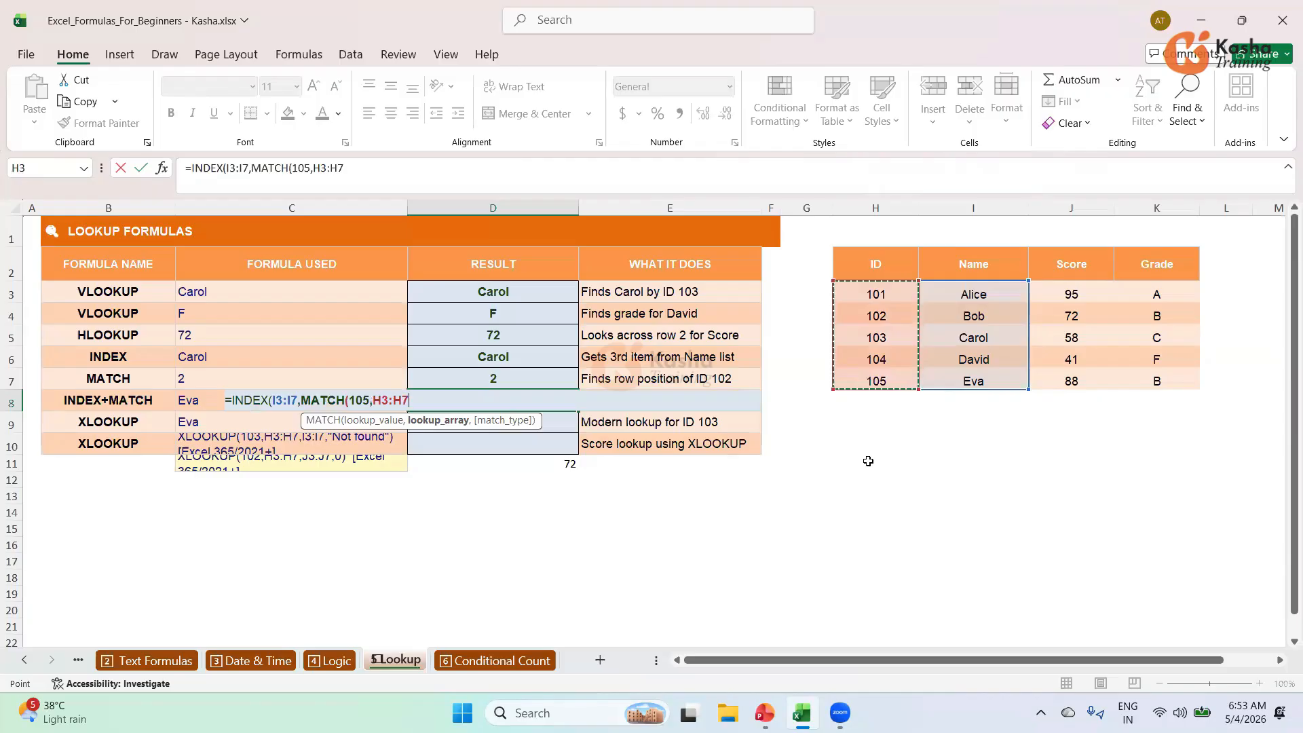
text(,)
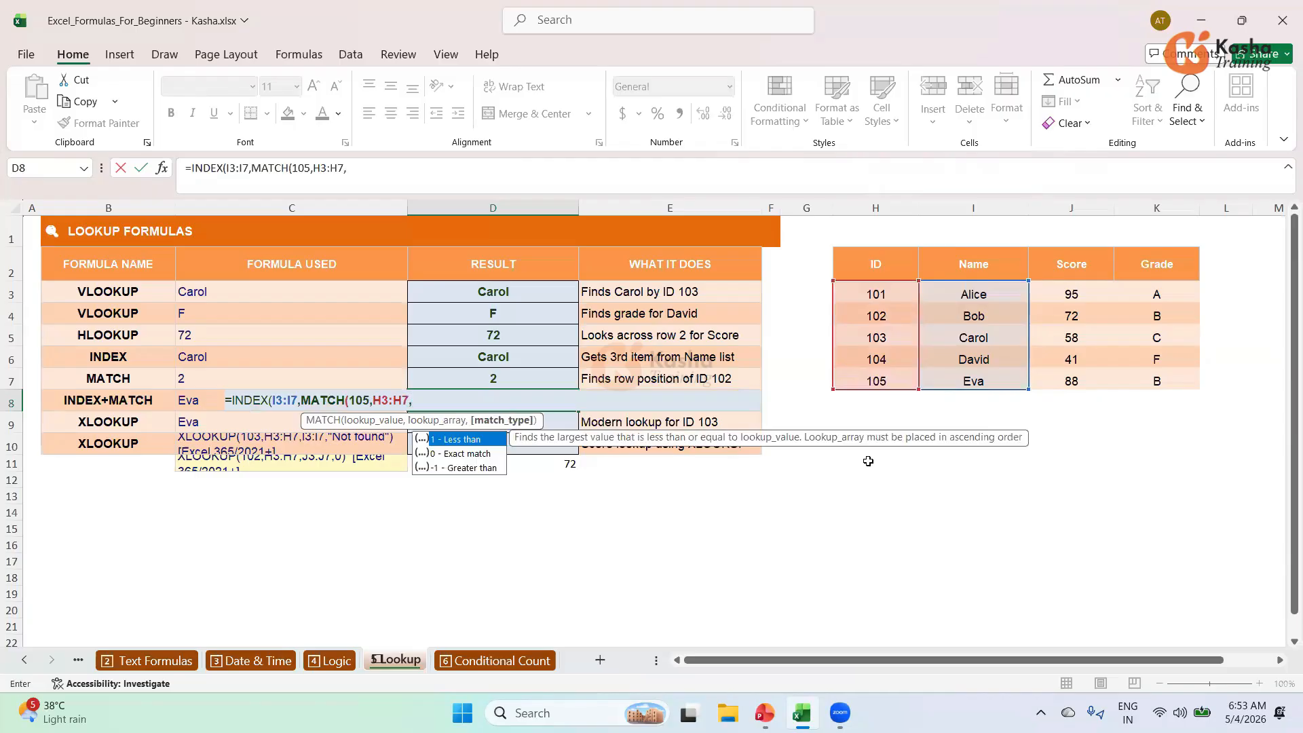
key(Down)
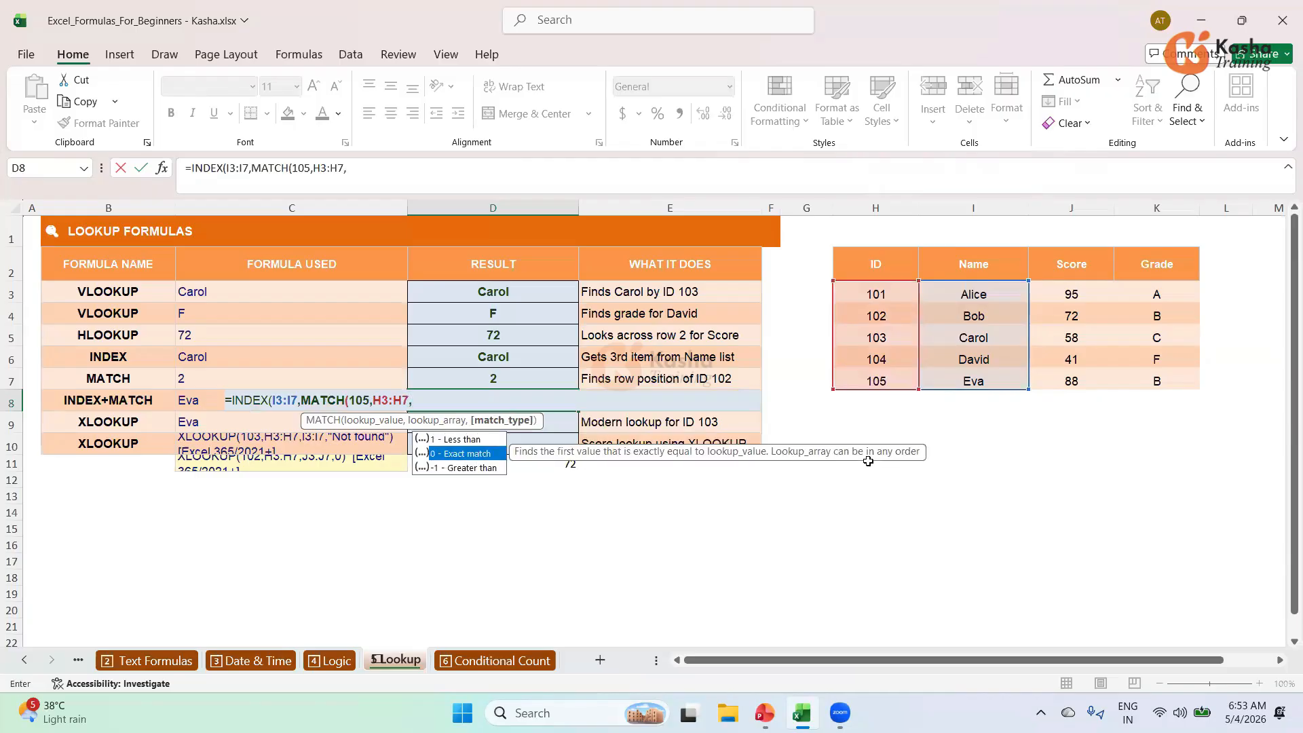
key(Tab)
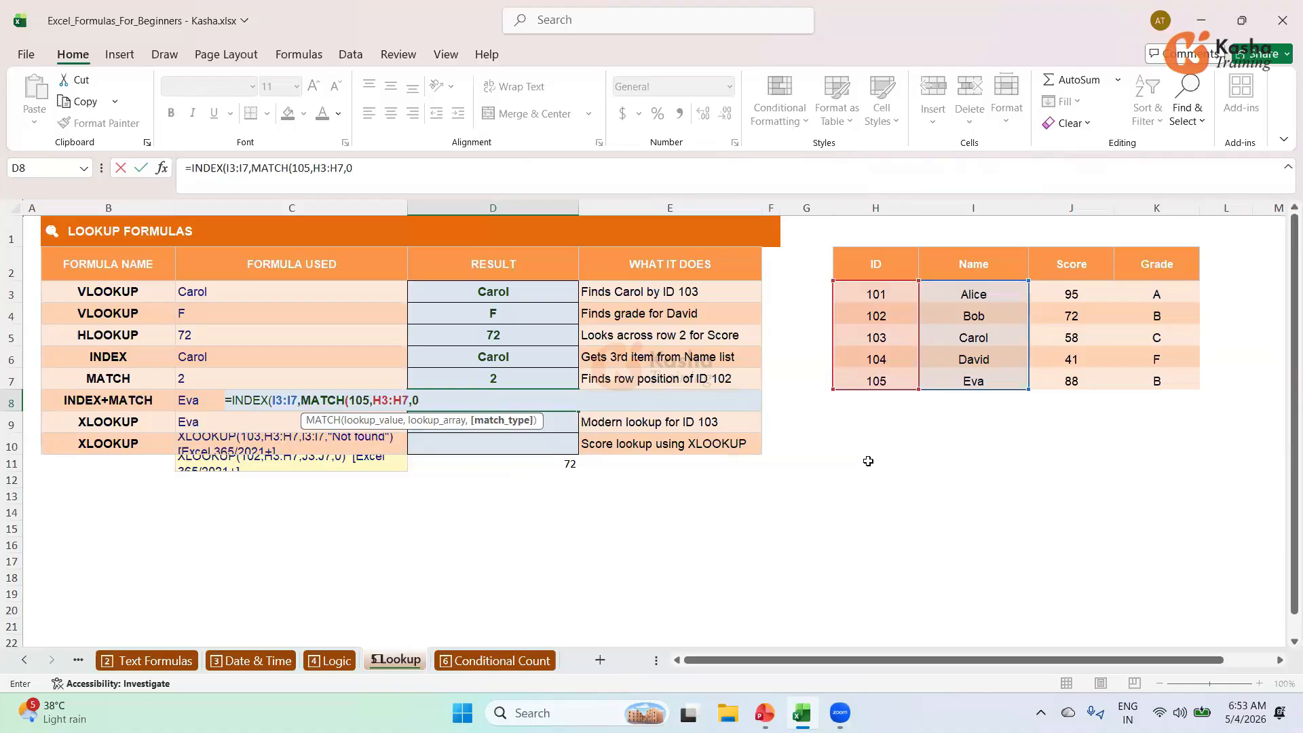
key(Return)
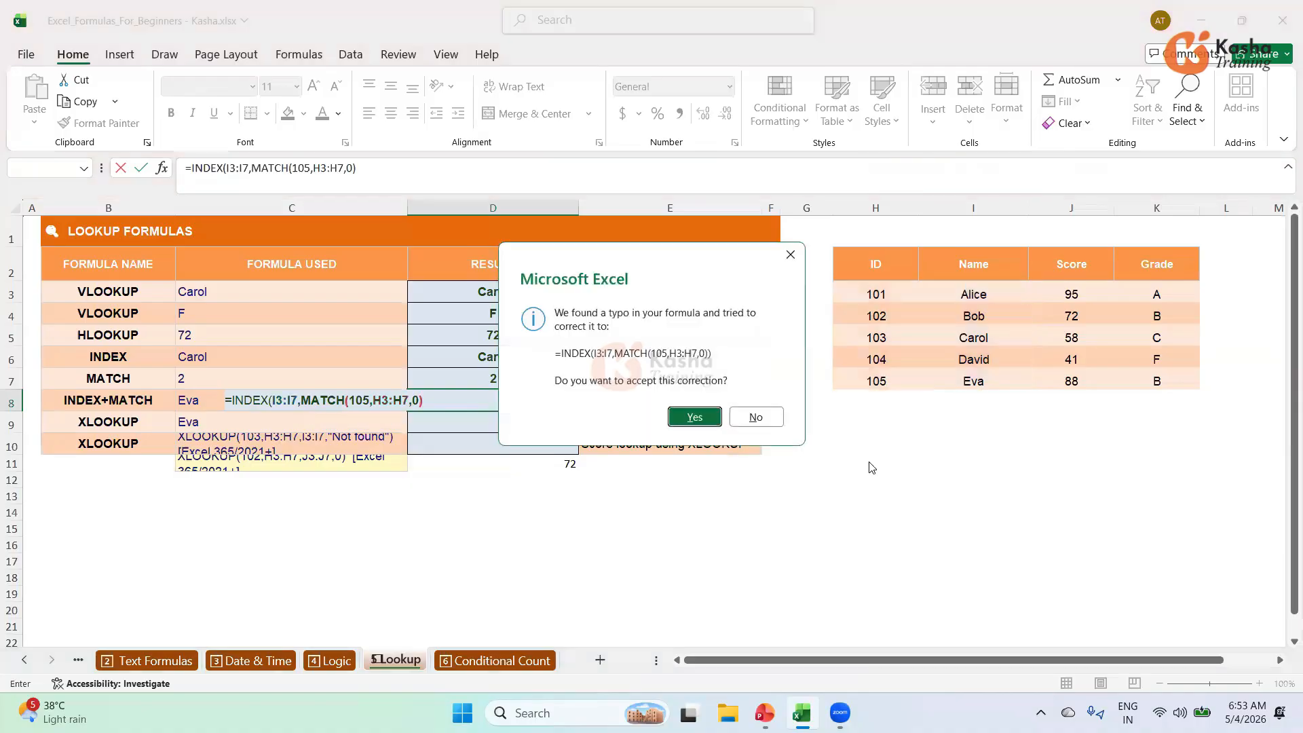
Accept Excel's suggested formula correction and confirm D8 shows Eva.
click(680, 421)
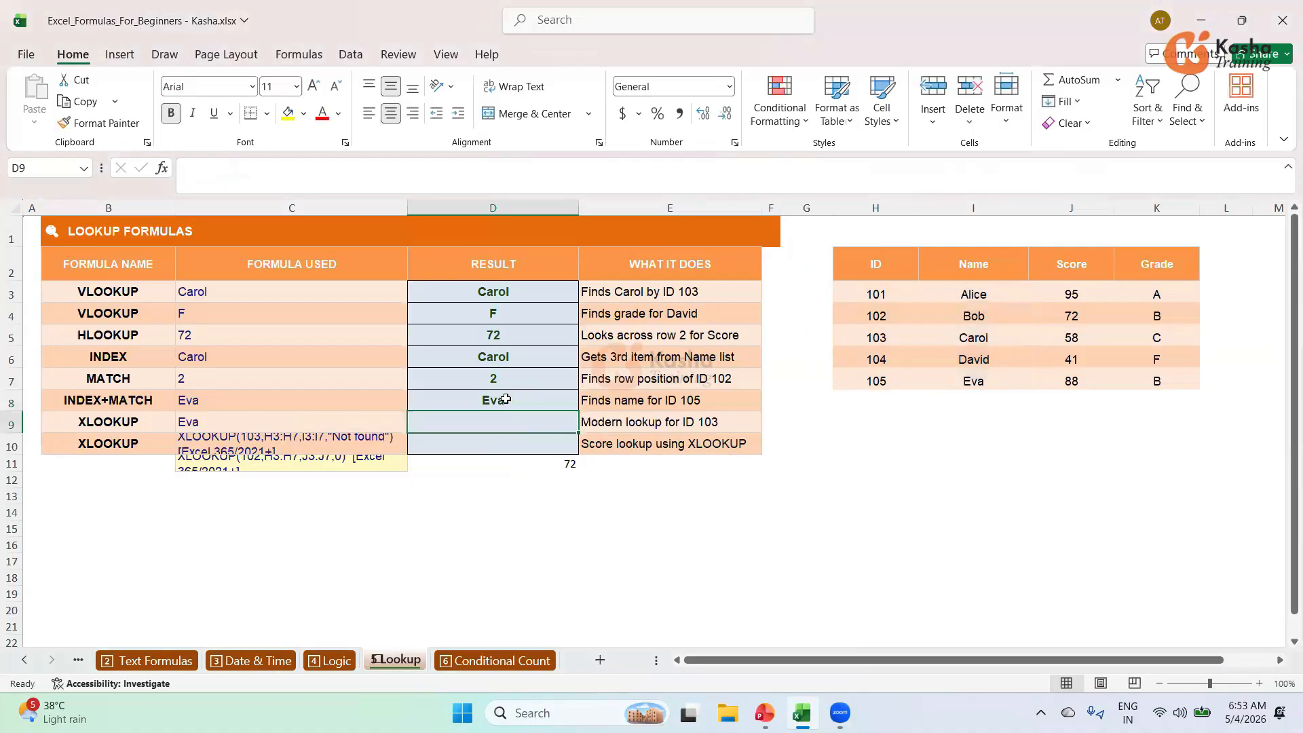
click(505, 399)
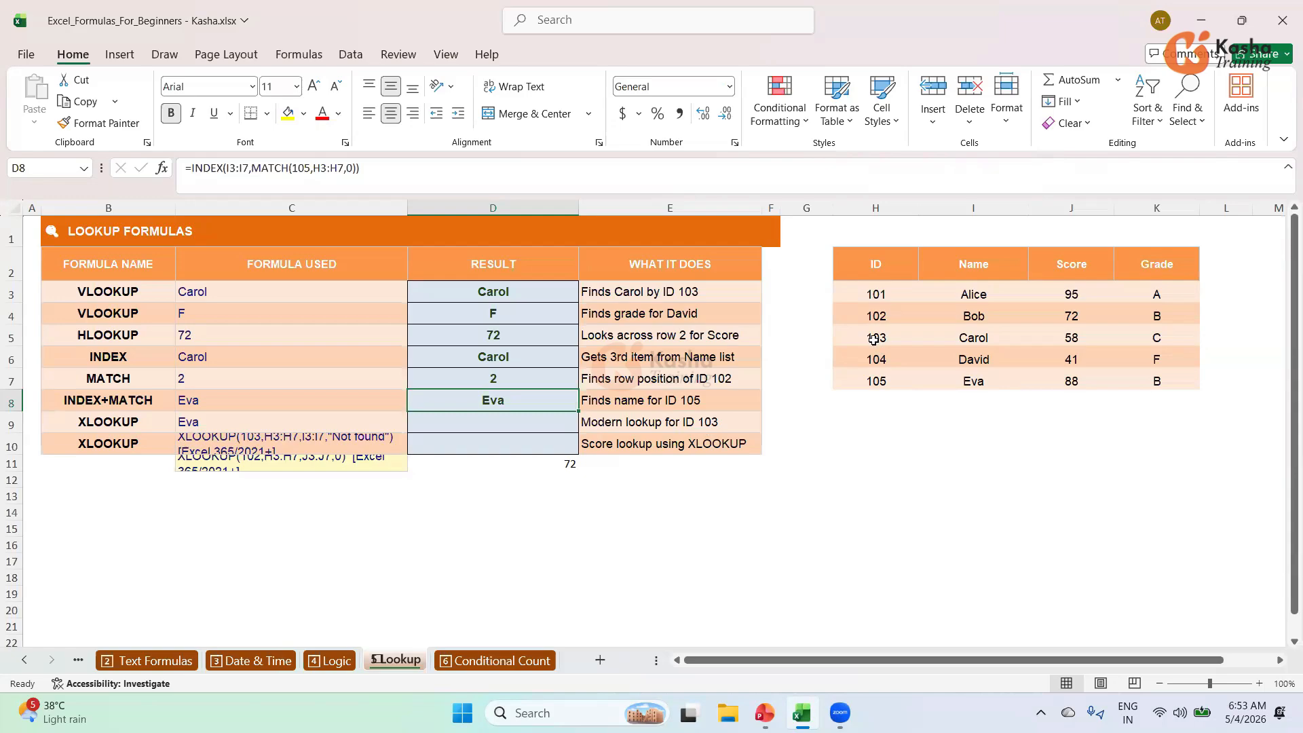
click(511, 423)
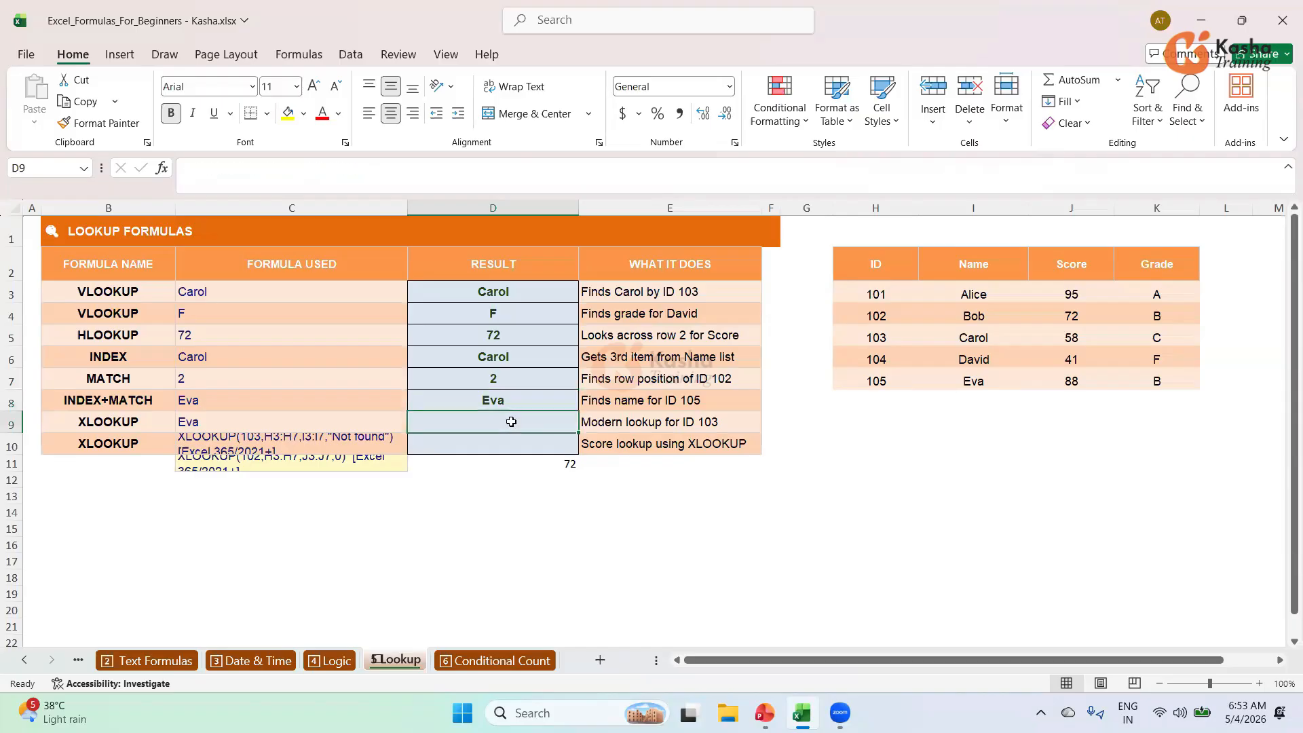
Enter =IFERROR(INDEX(I3:I7,MATCH(H7,H3:H7,0)),"Not Found") in D9, returning Eva.
text(=)
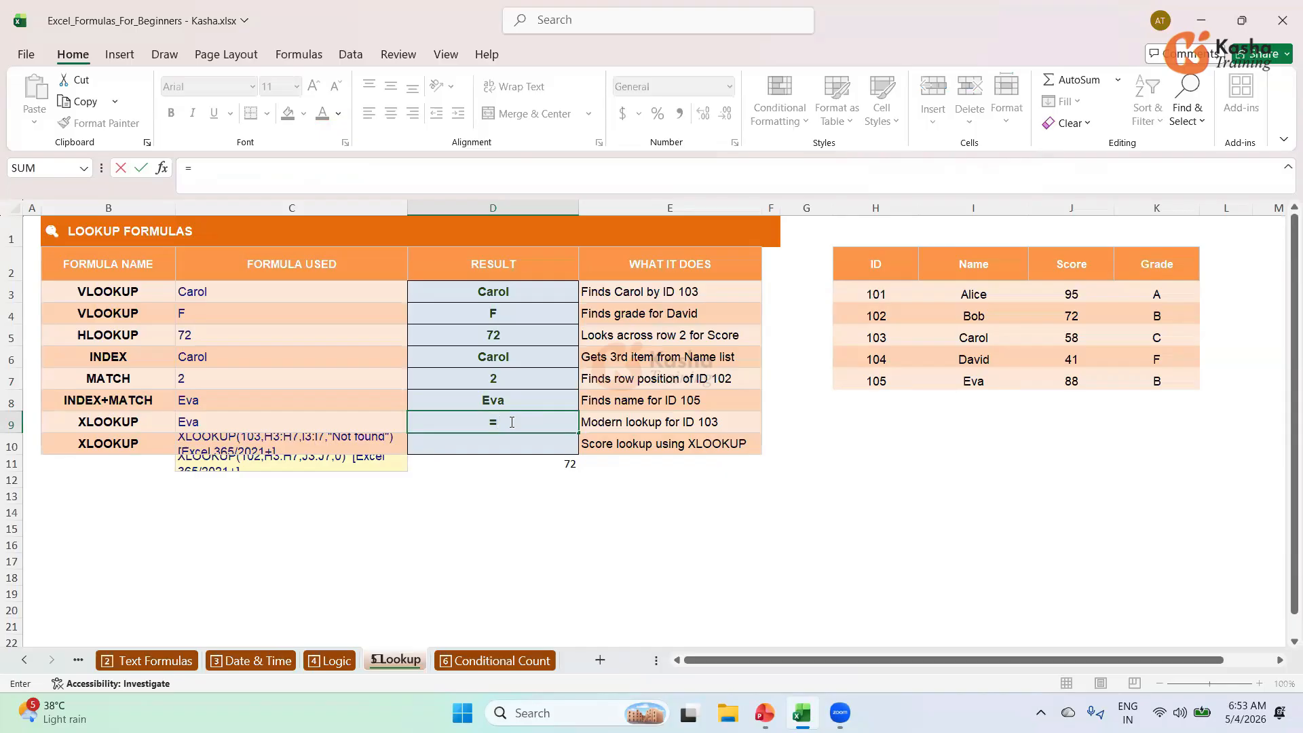
text(IF)
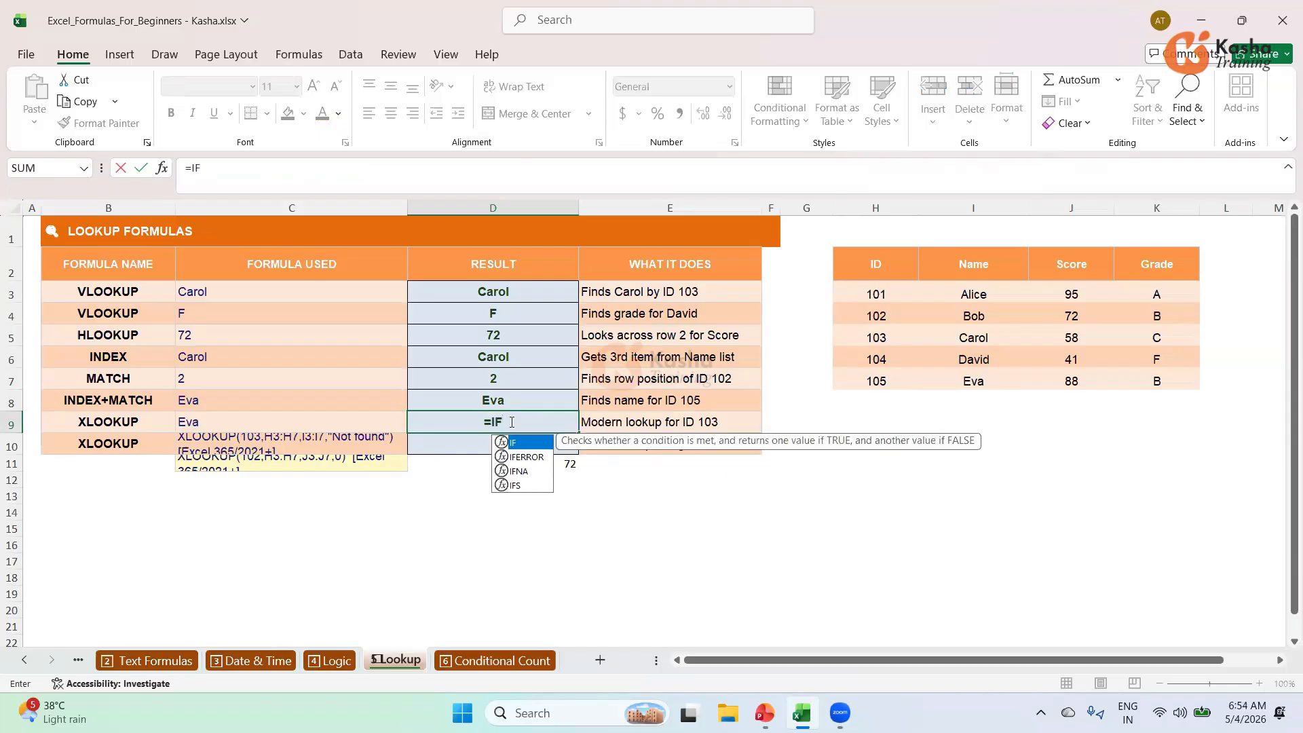
text(ERROR)
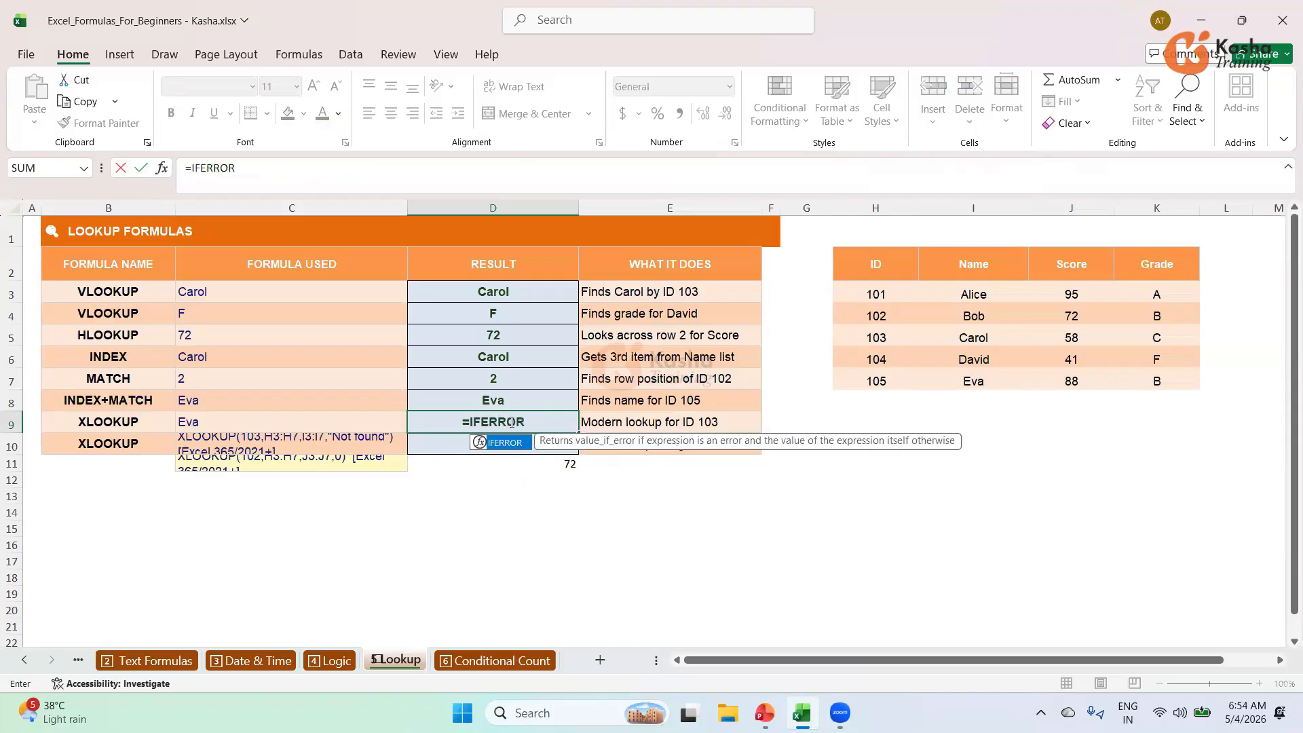
text(()
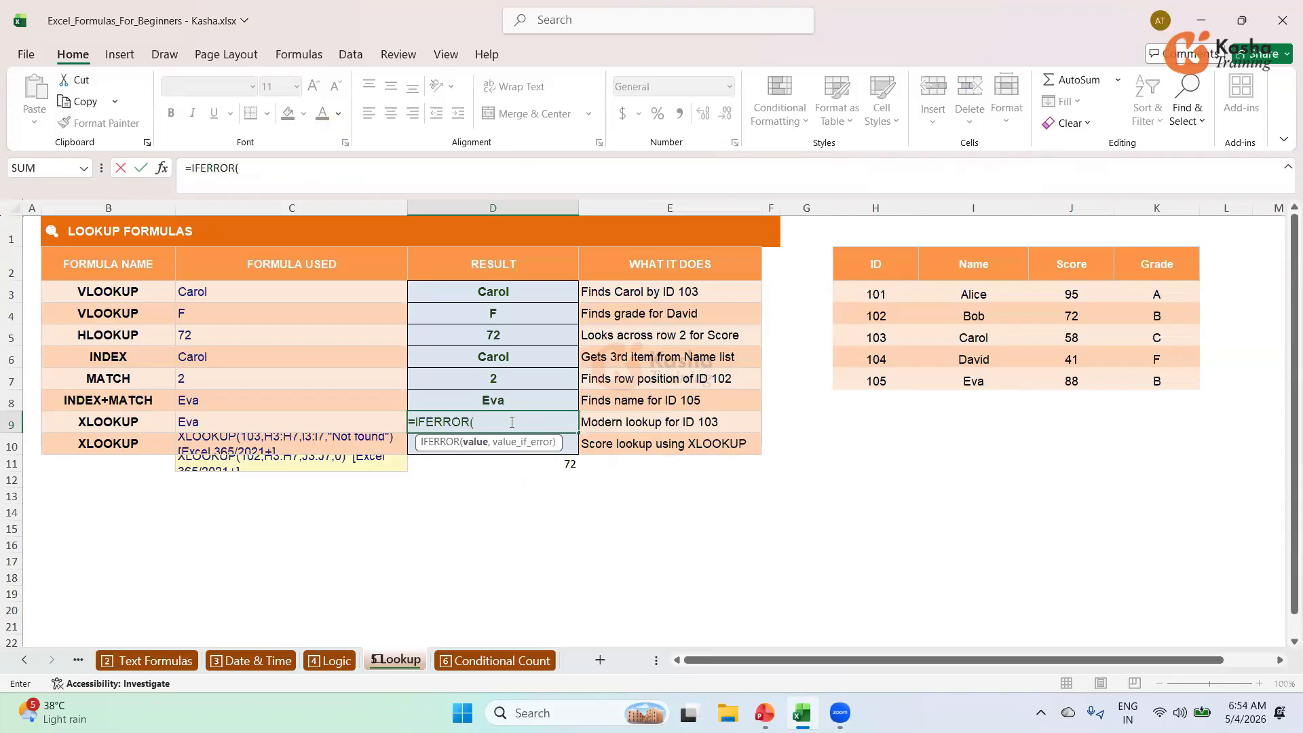
text(IN)
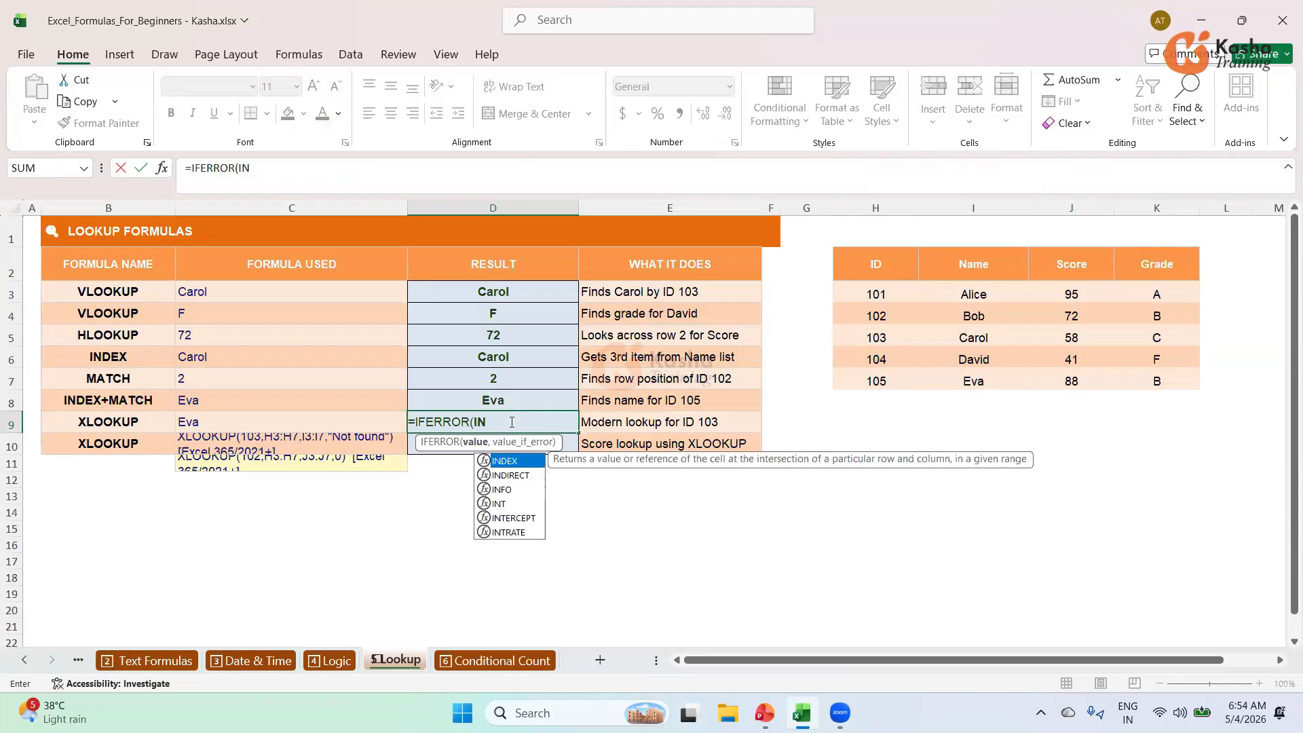
key(Tab)
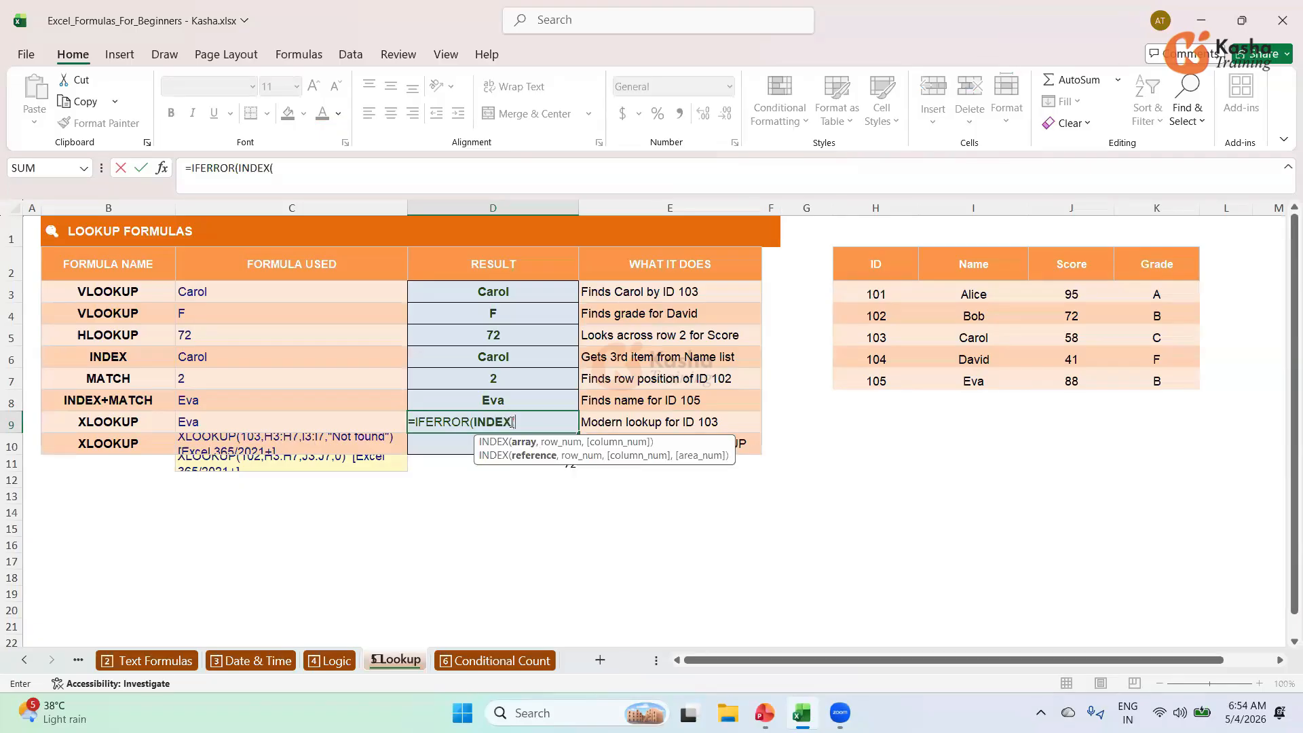
drag(972, 291, 973, 377)
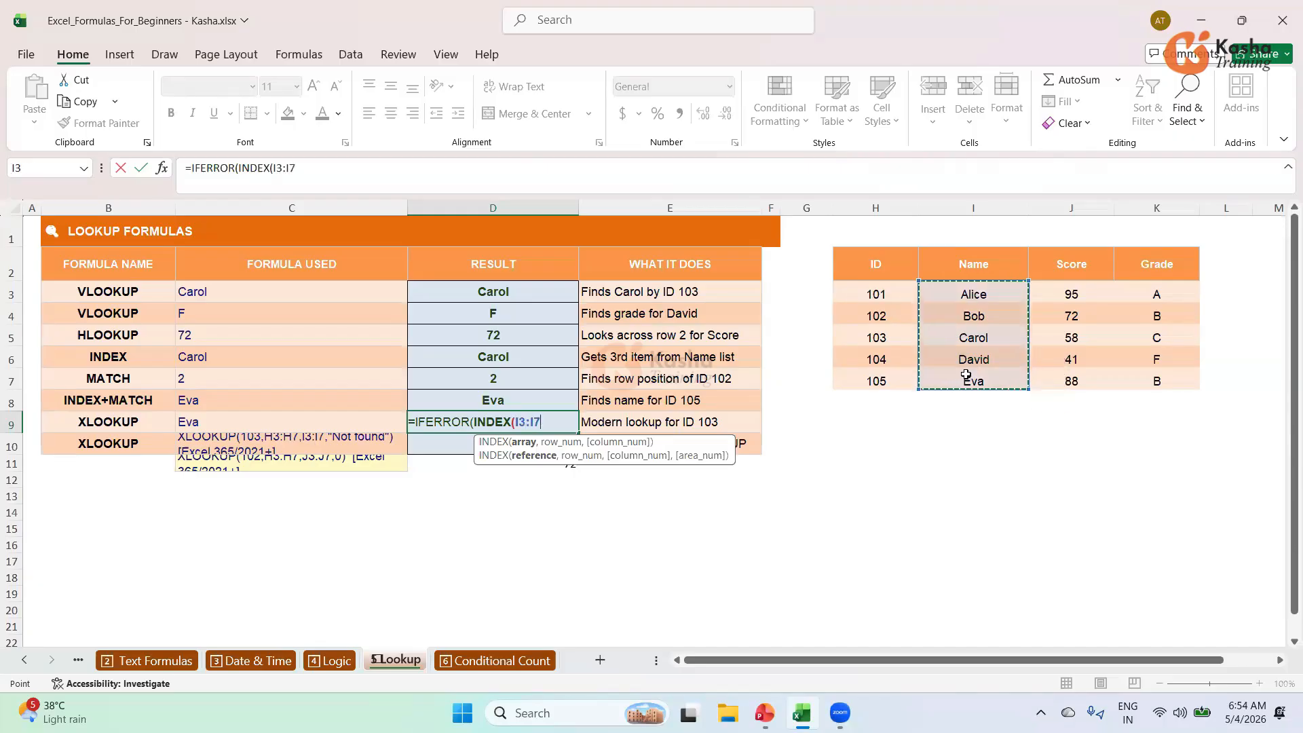
text(,)
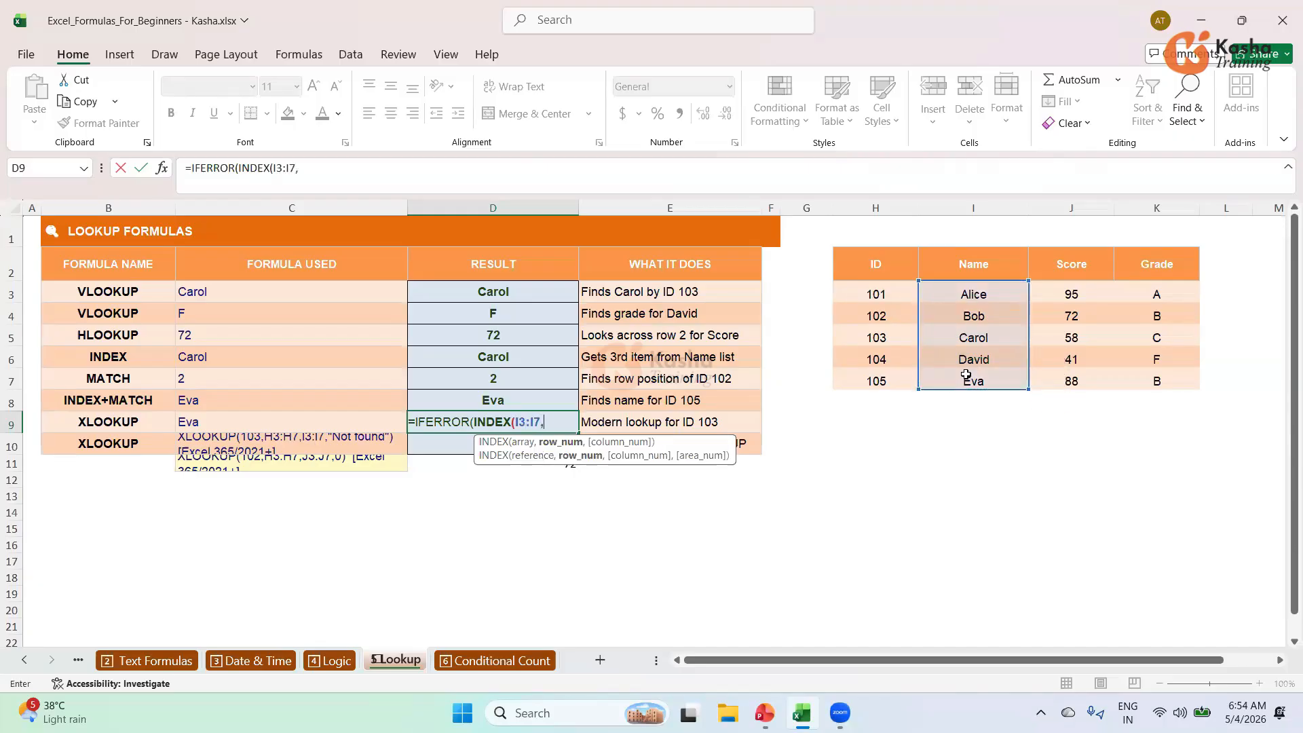
text(MAT)
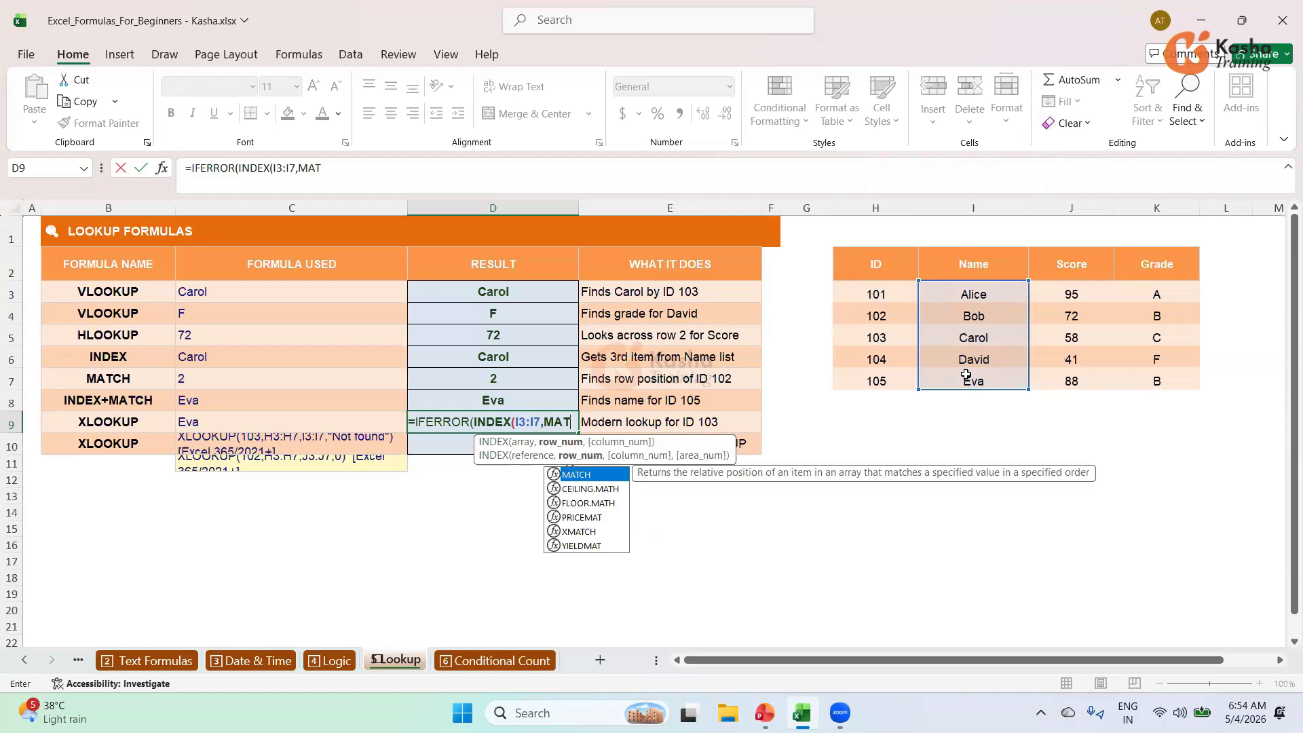
key(Tab)
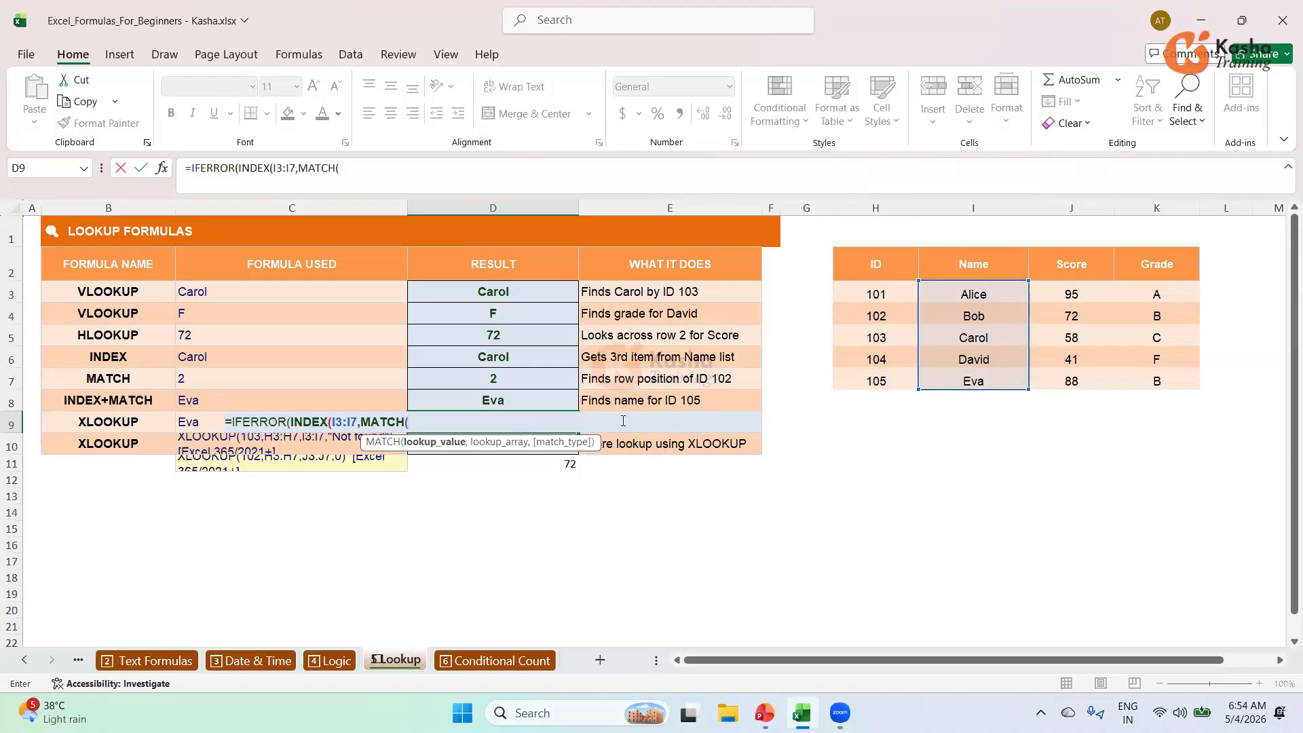
click(866, 386)
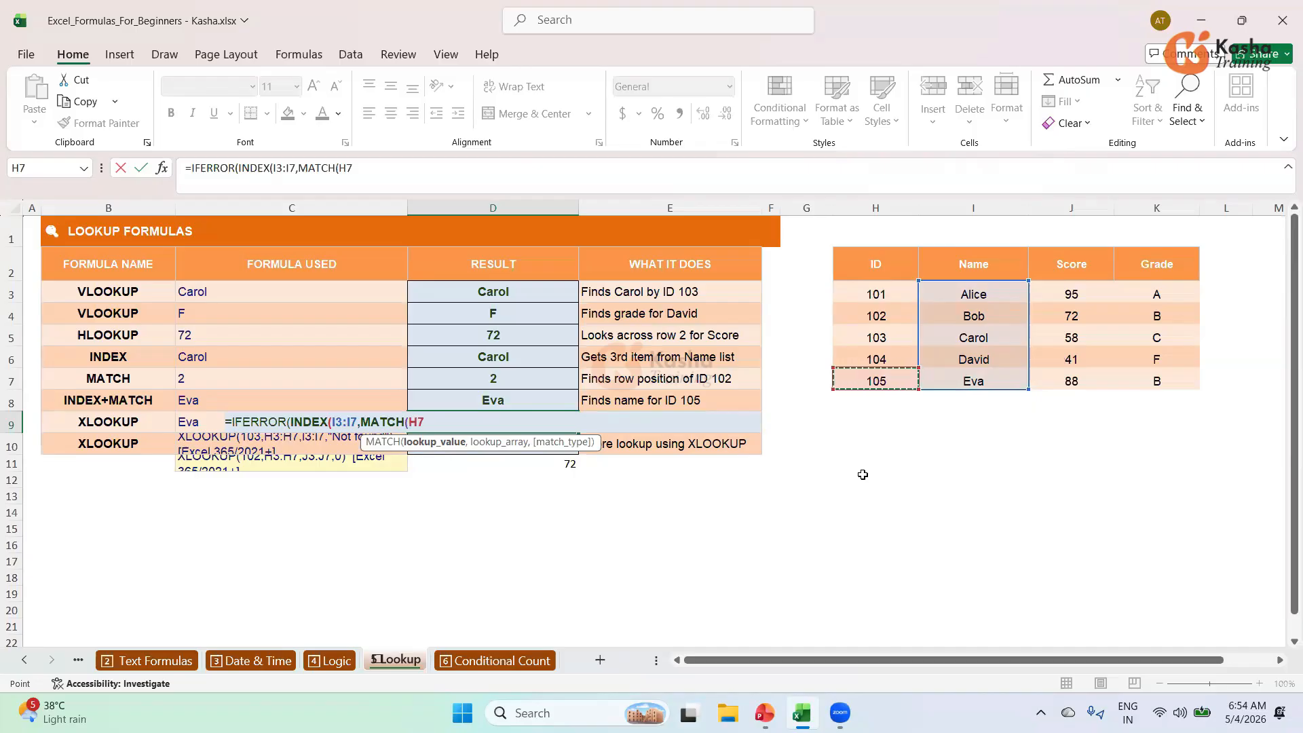
text(,)
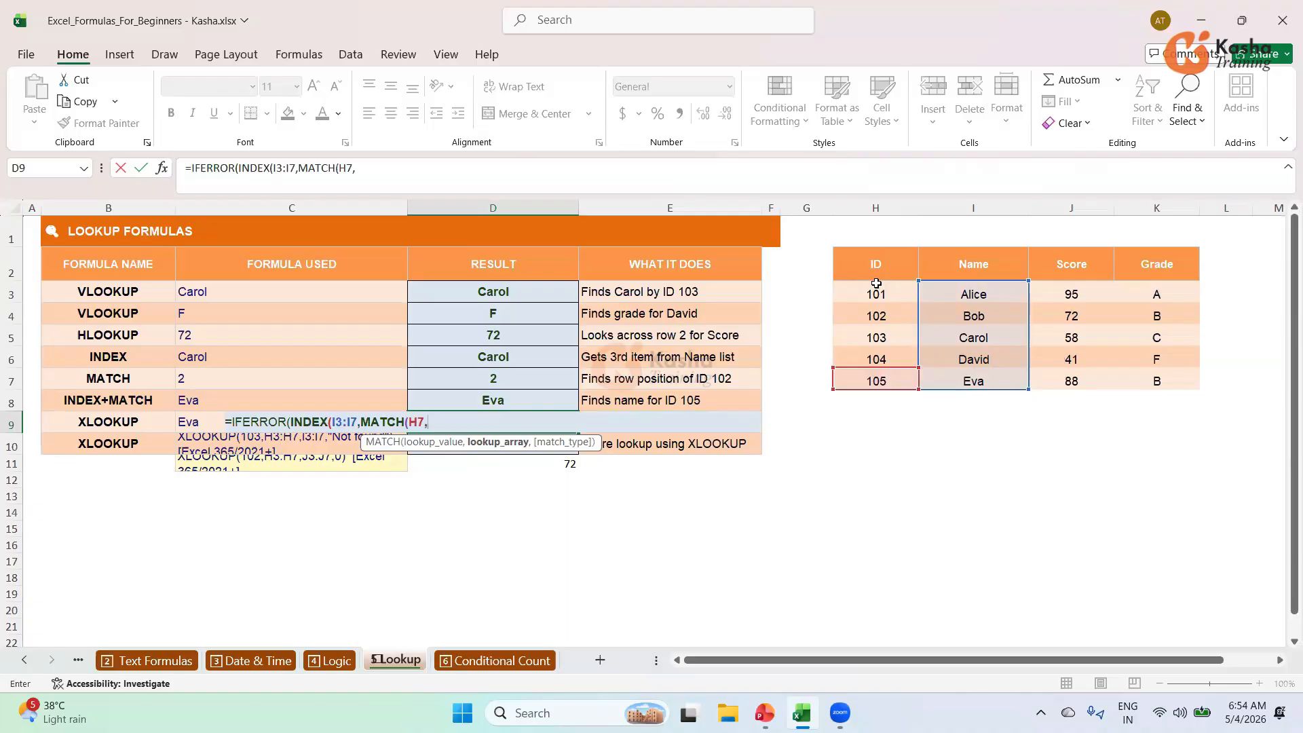
drag(876, 290, 875, 382)
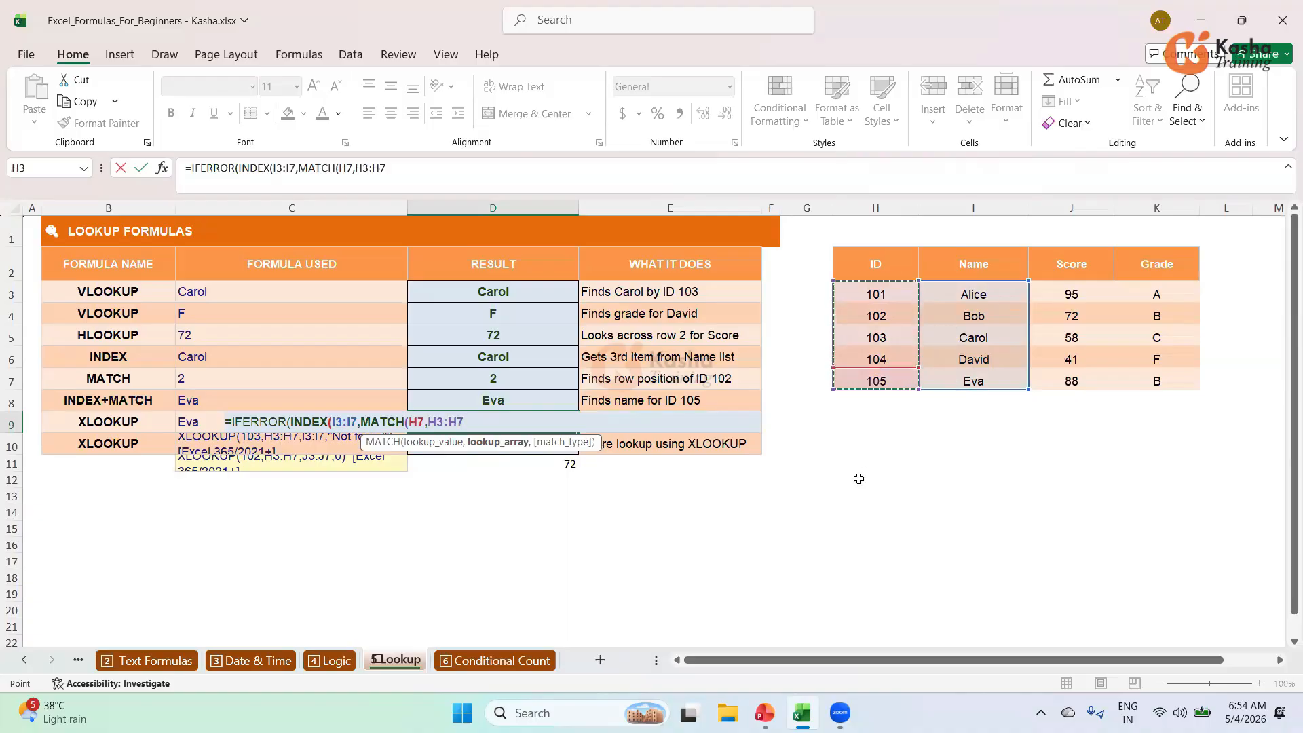
text(,)
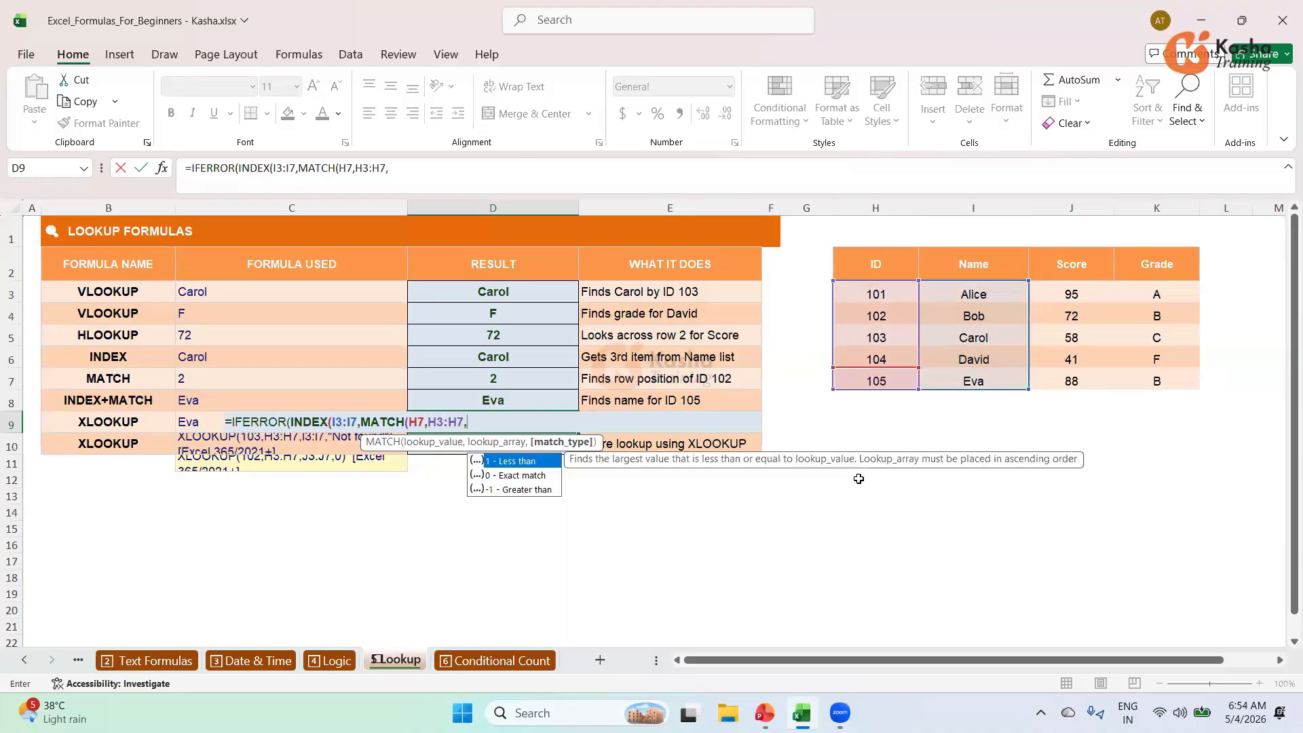
key(Down)
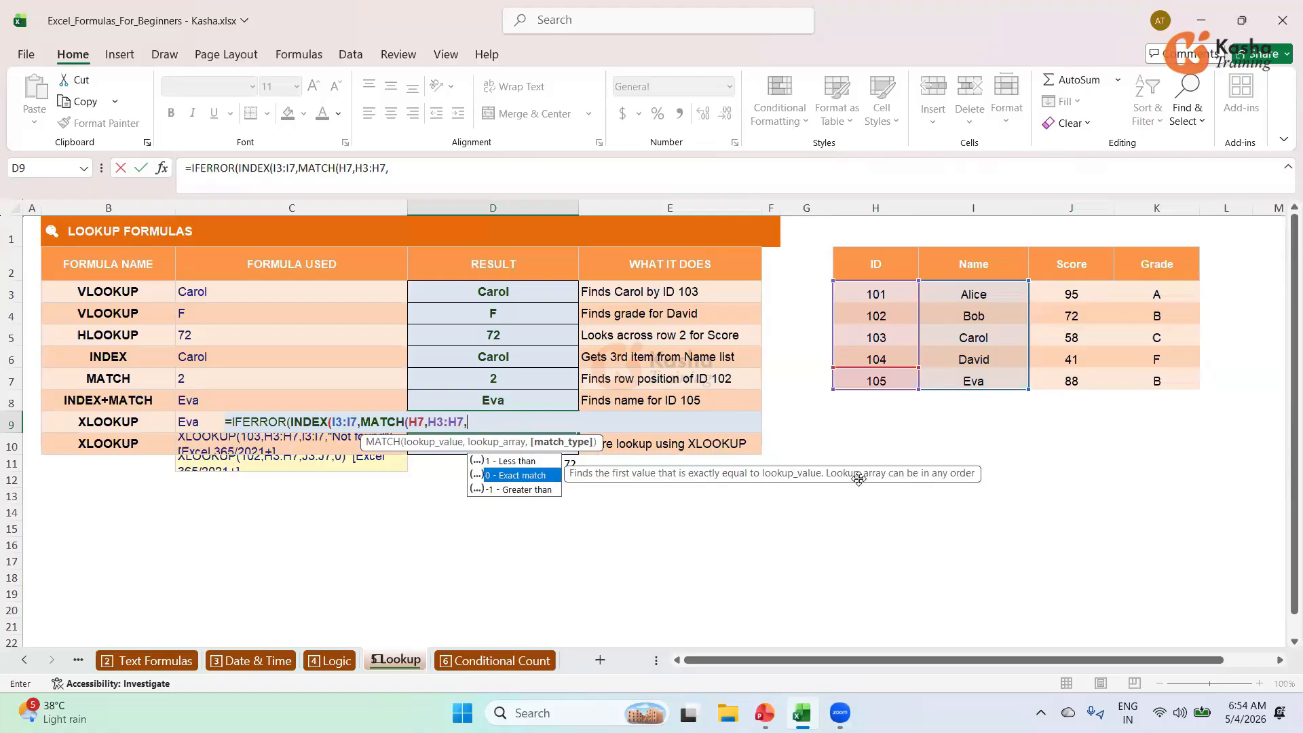
key(Tab)
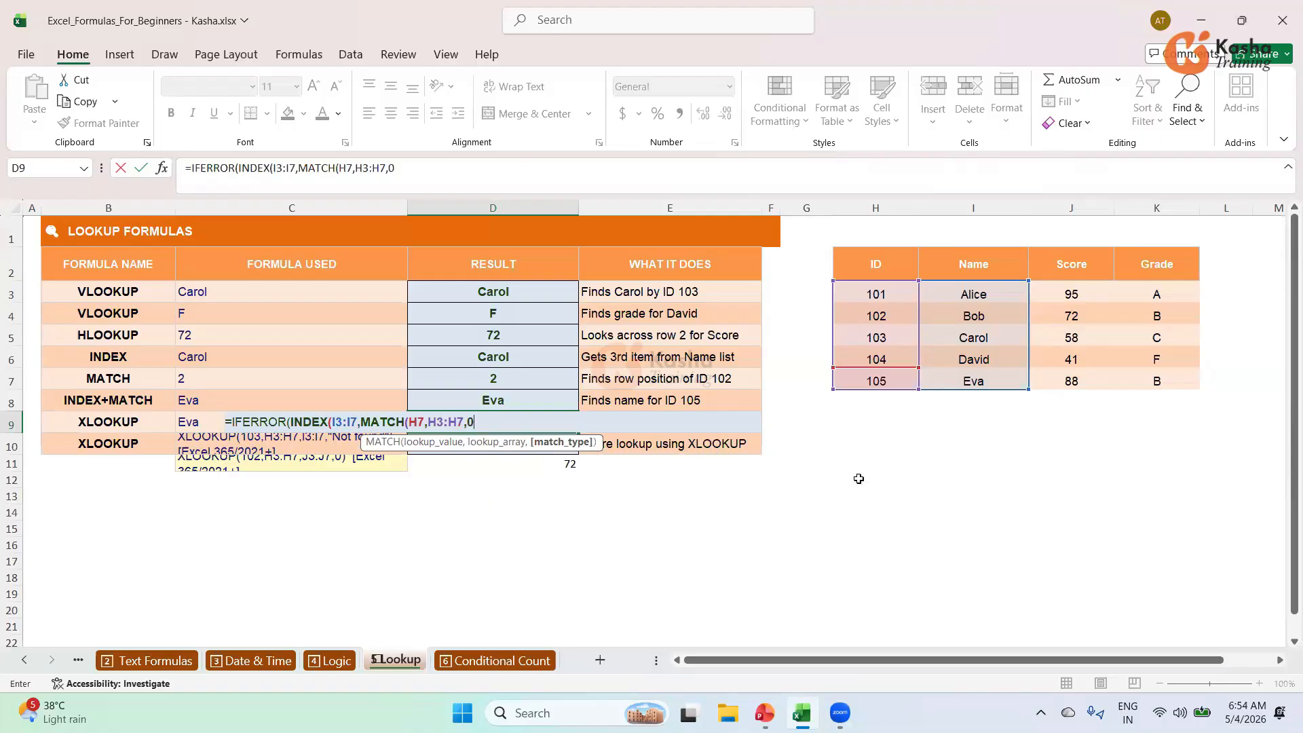
text()))
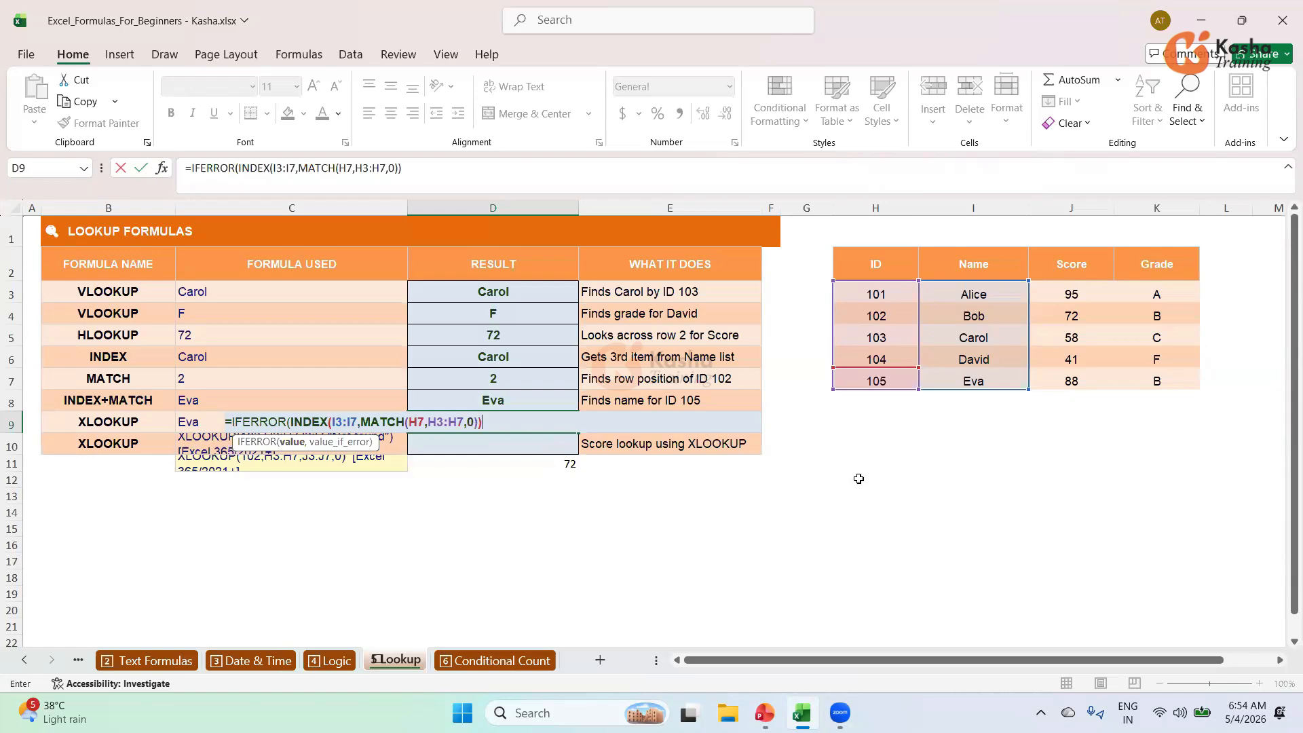
text(,"Not)
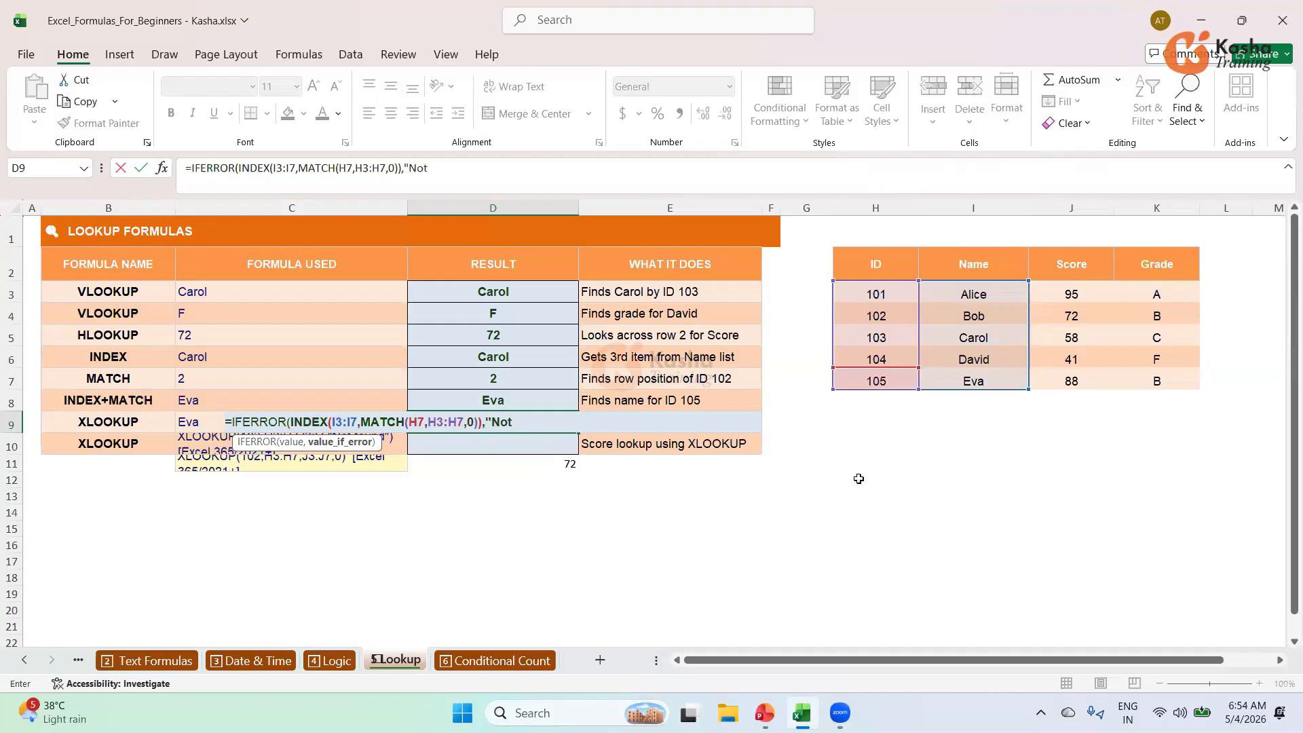
text( Found"))
key(Return)
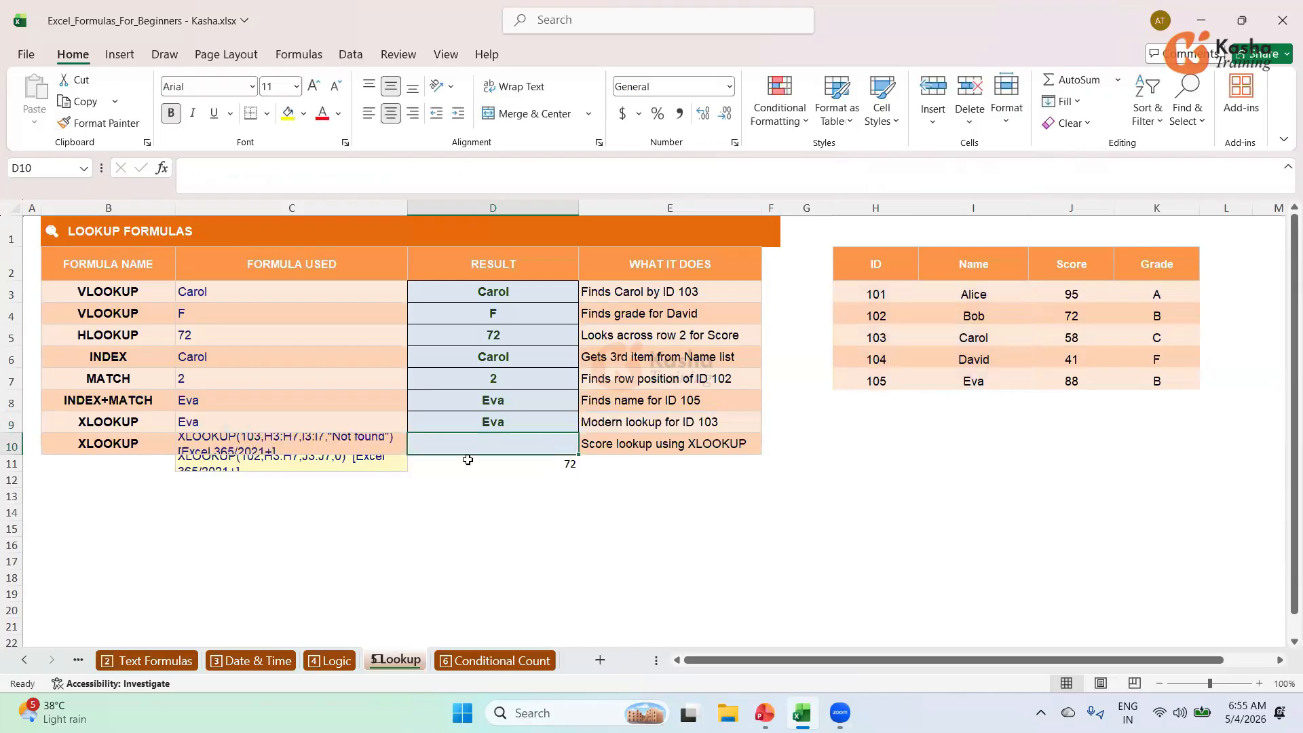
Change D9's MATCH lookup value from H7 to H5 so it returns Carol.
click(504, 424)
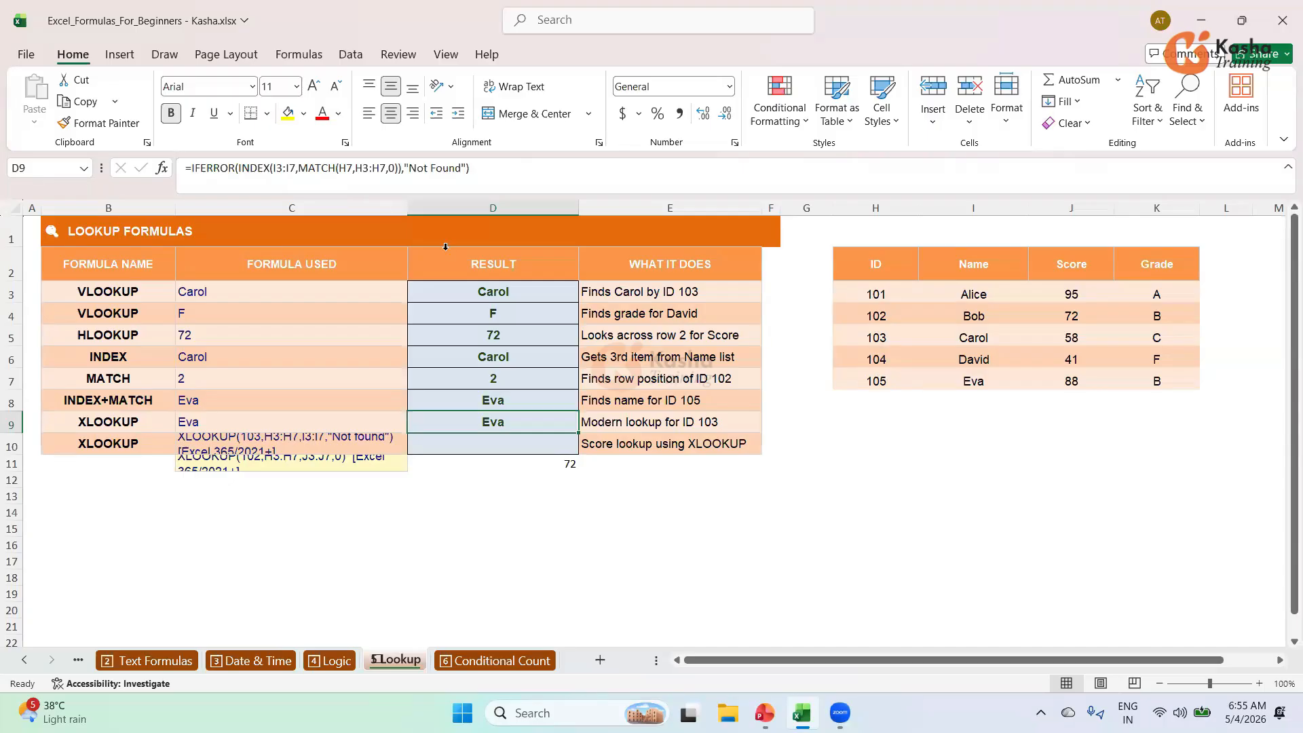
click(353, 167)
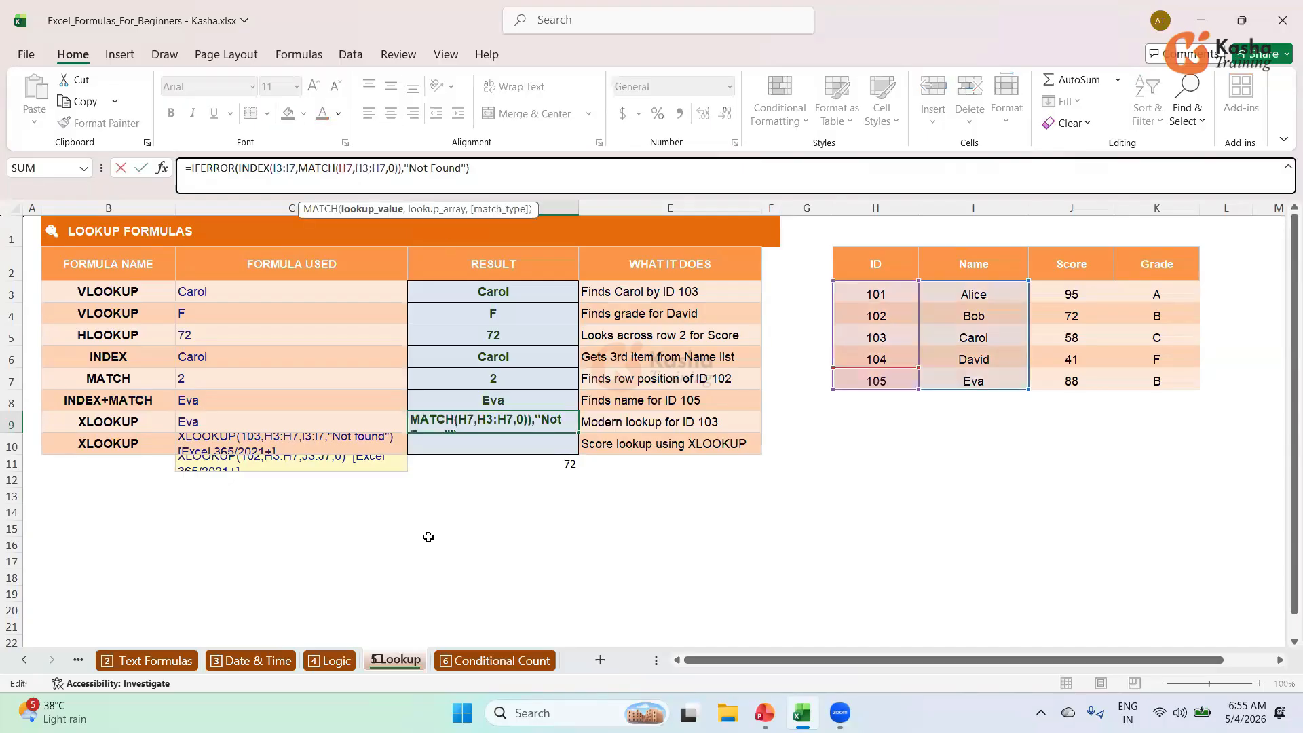
key(BackSpace)
text(5)
key(Return)
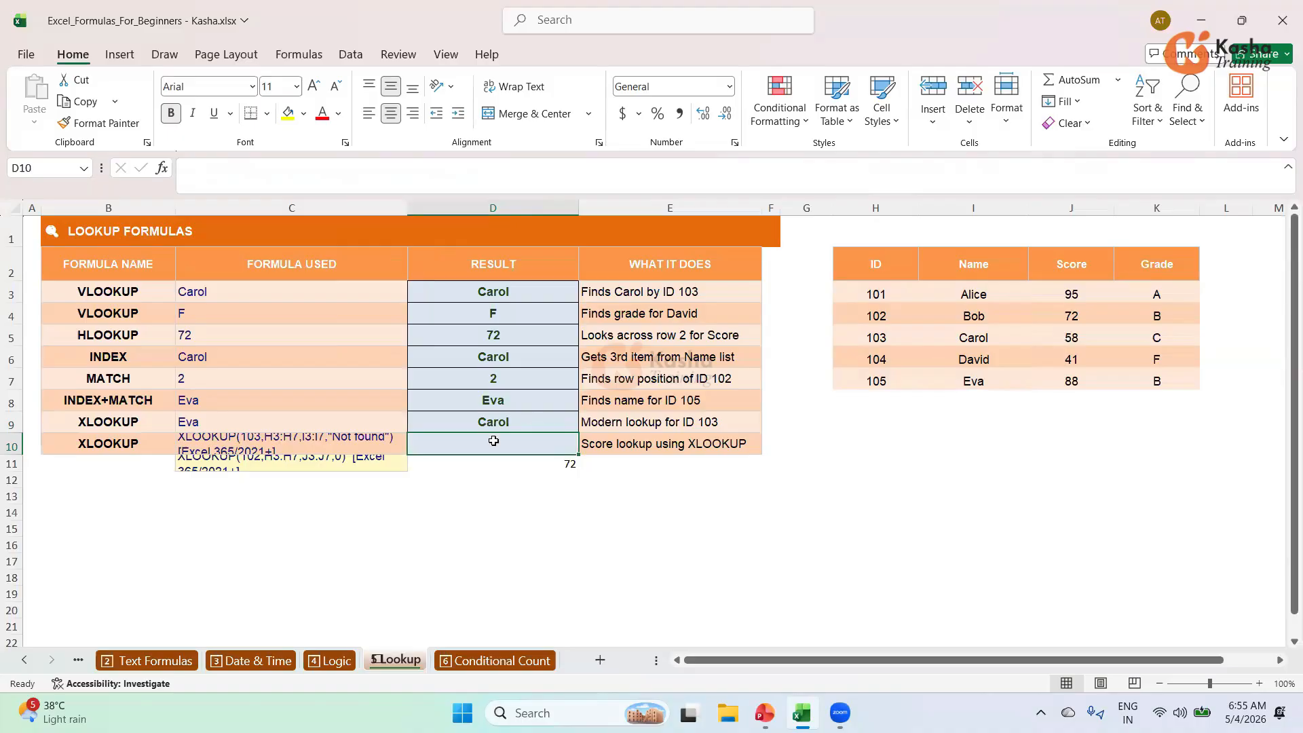
Enter =IFERROR(INDEX(I3:I7,MATCH(103,H3:H7,0)),"Not Found") in D10, returning Carol.
text(=)
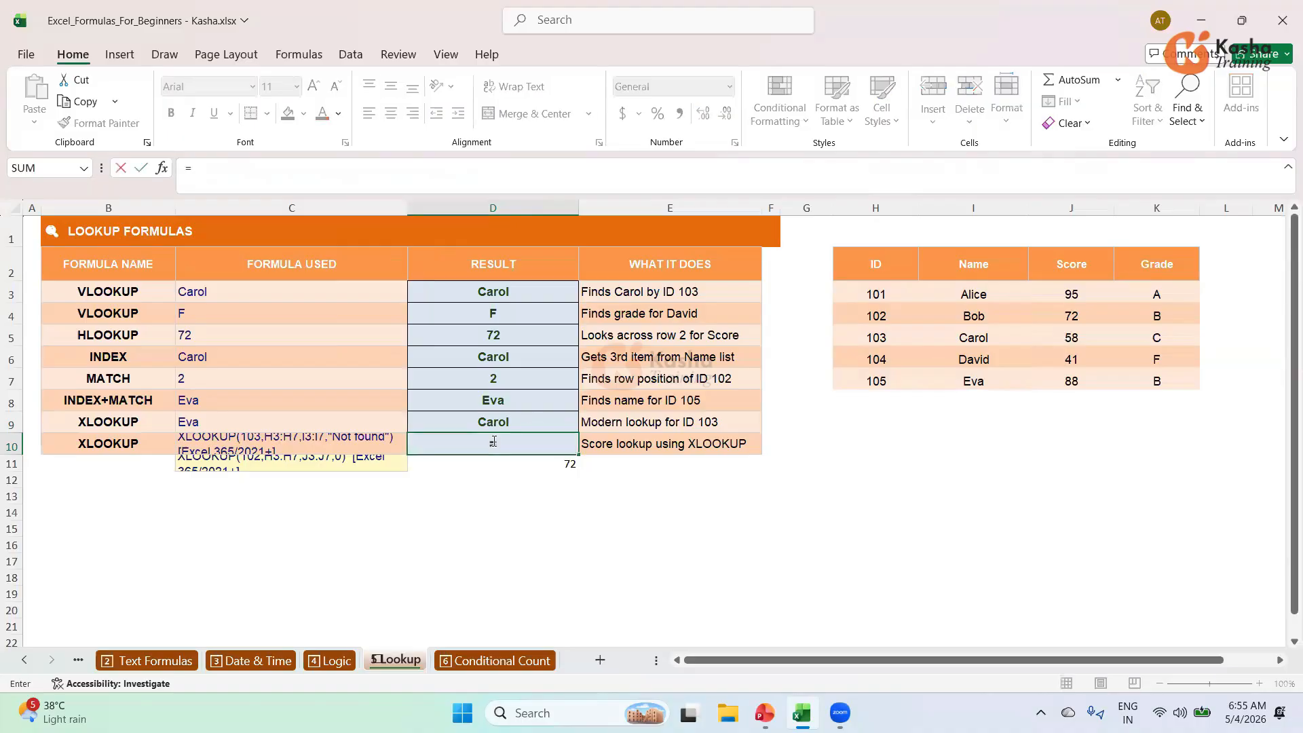
text(IF)
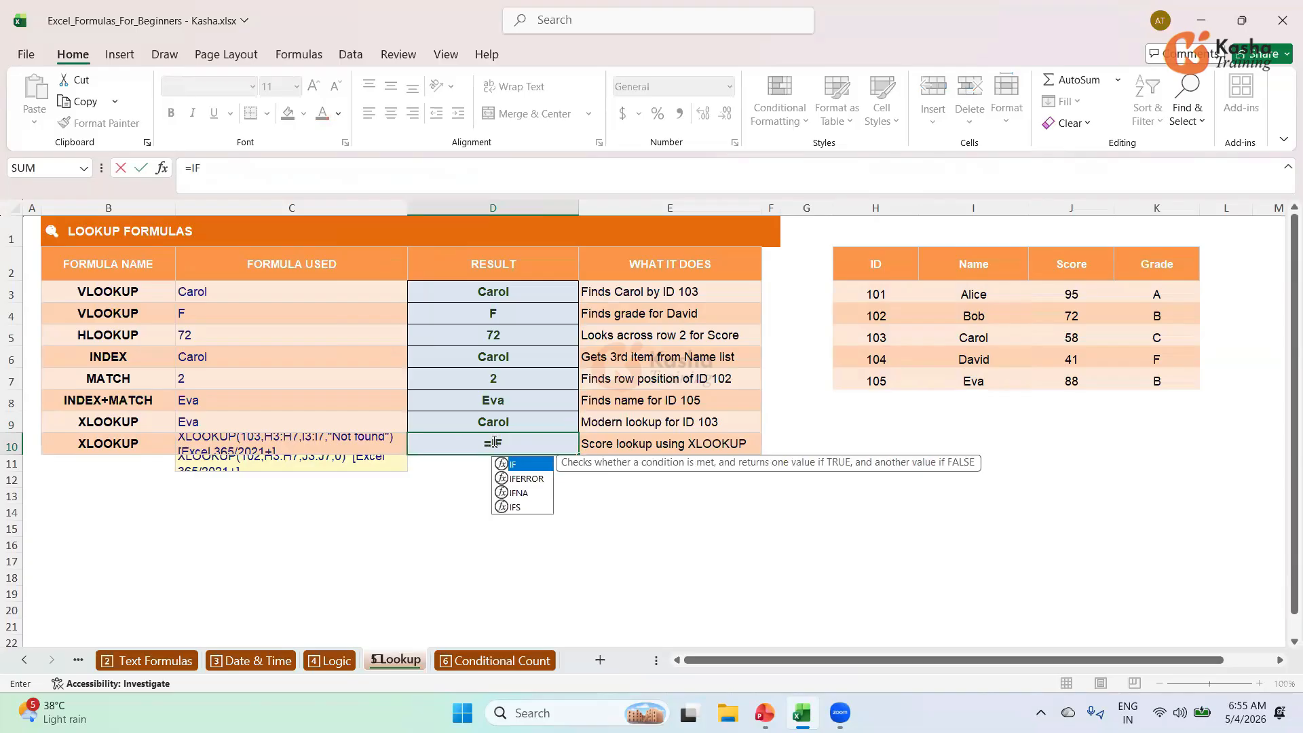
key(Down)
key(Tab)
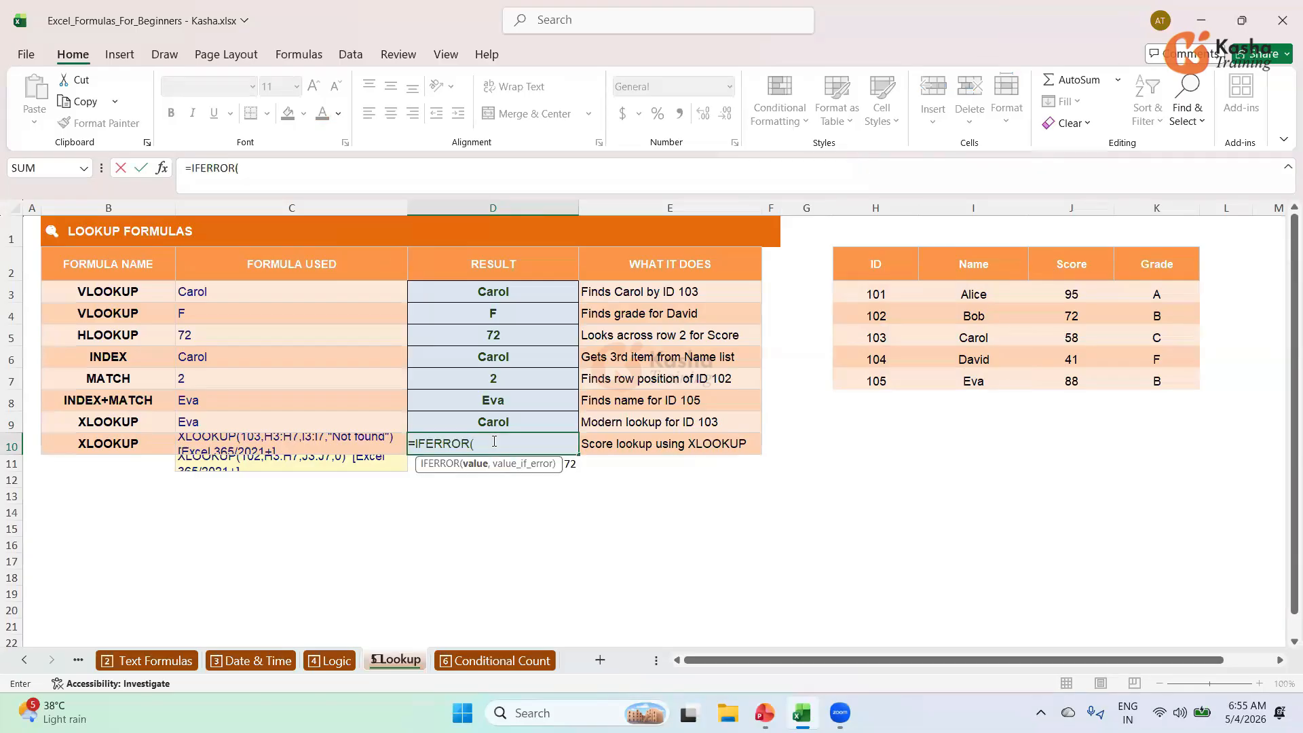
text(IN)
key(Tab)
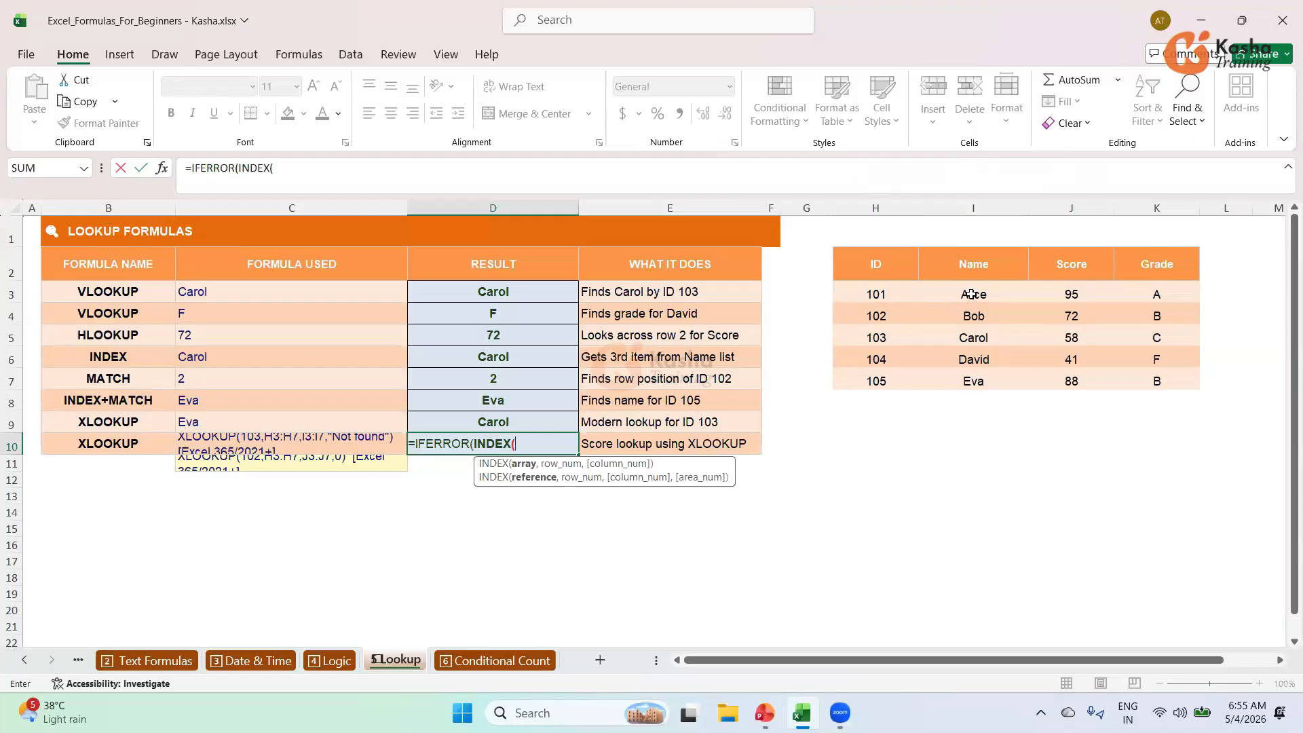
drag(972, 294, 976, 382)
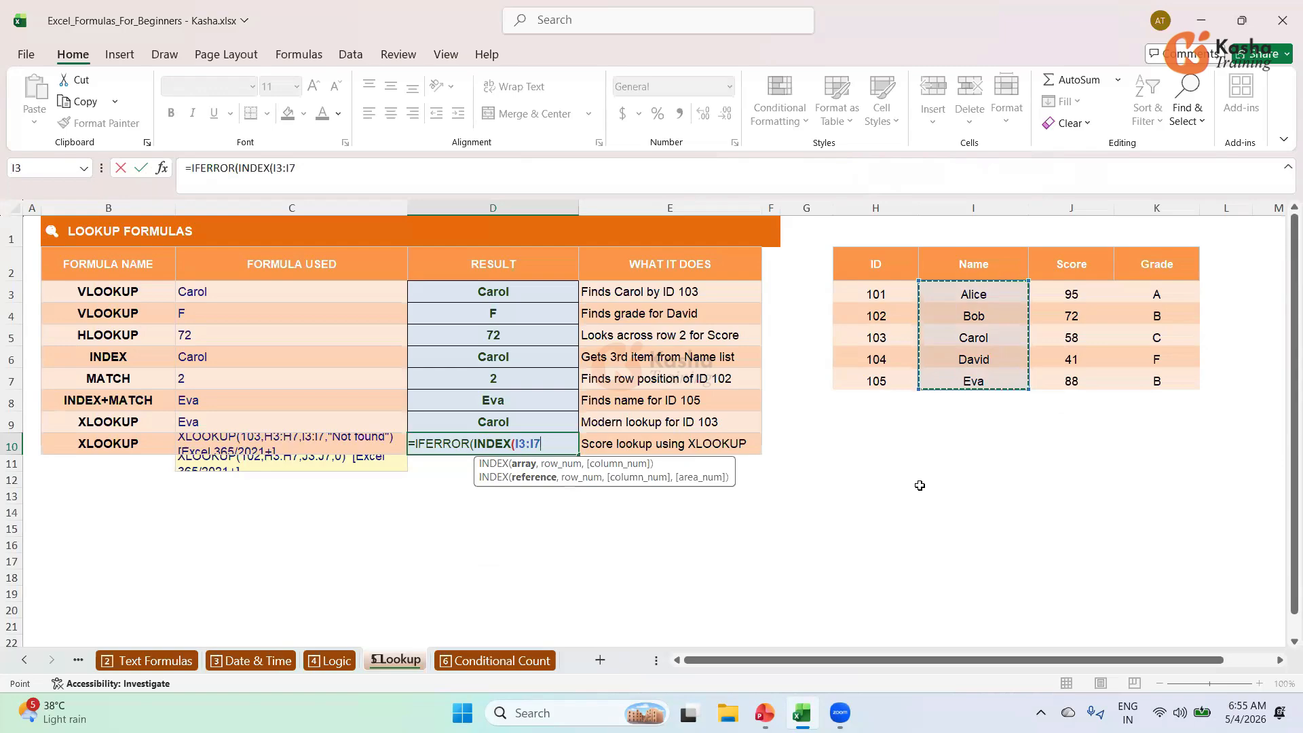
text(,MATC)
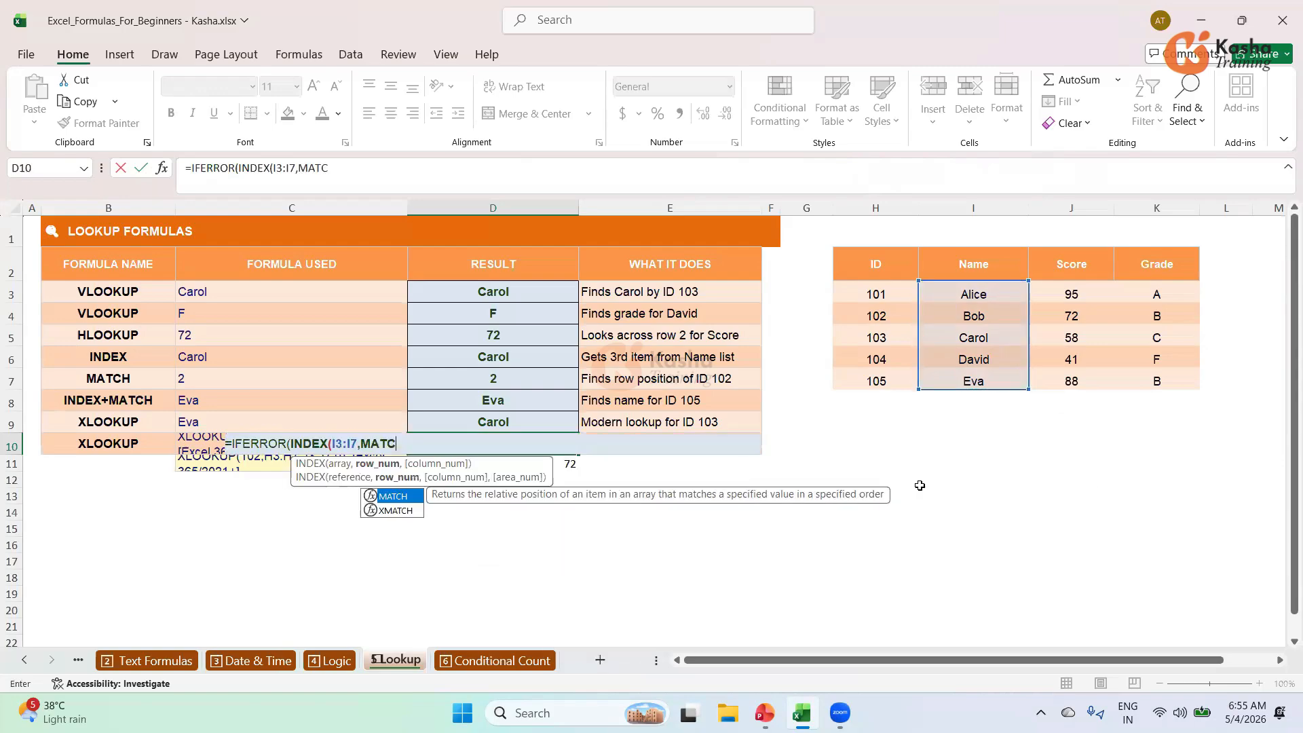
text(H()
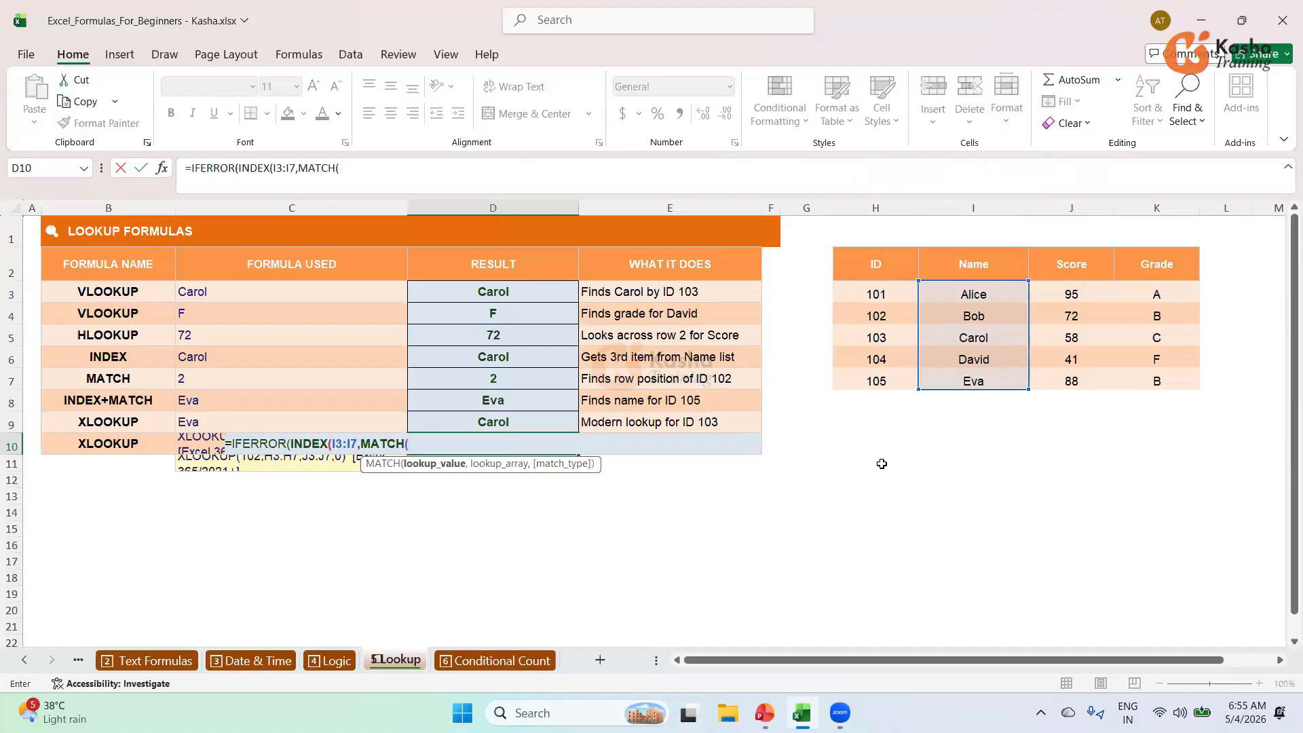
text(103,)
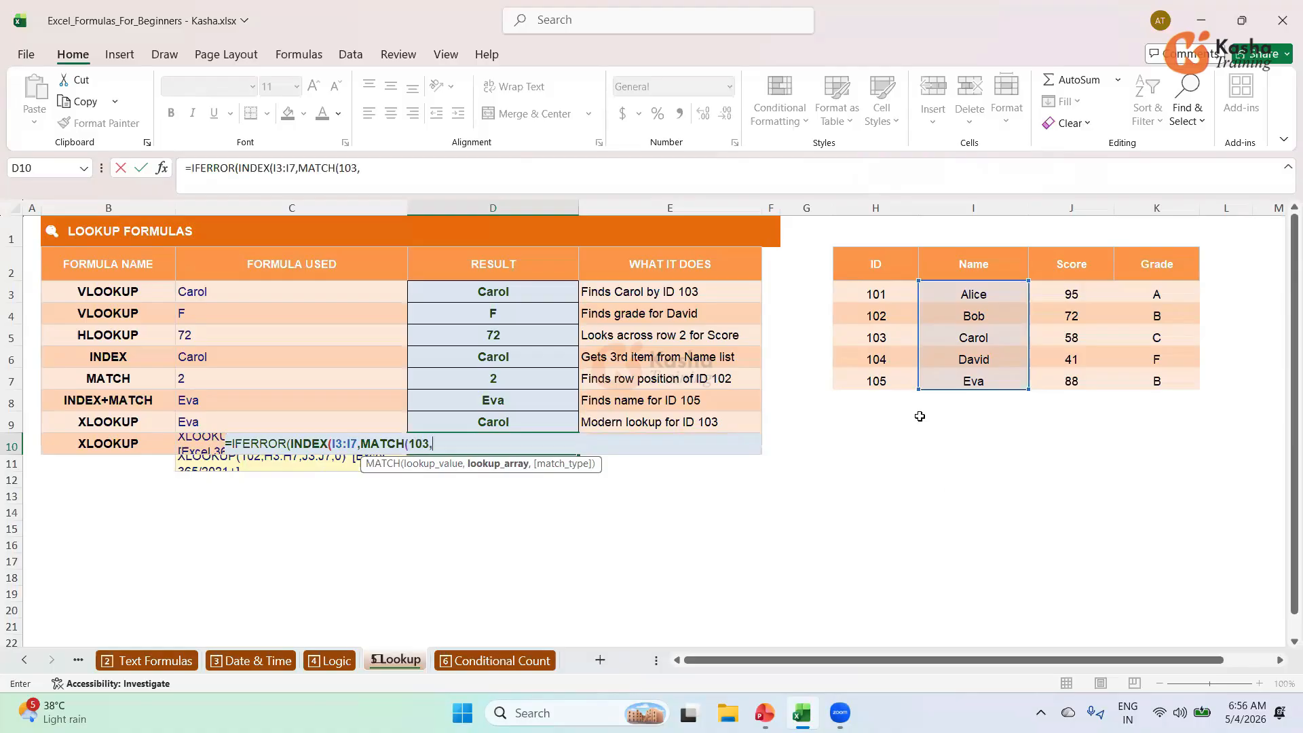
drag(881, 335, 875, 381)
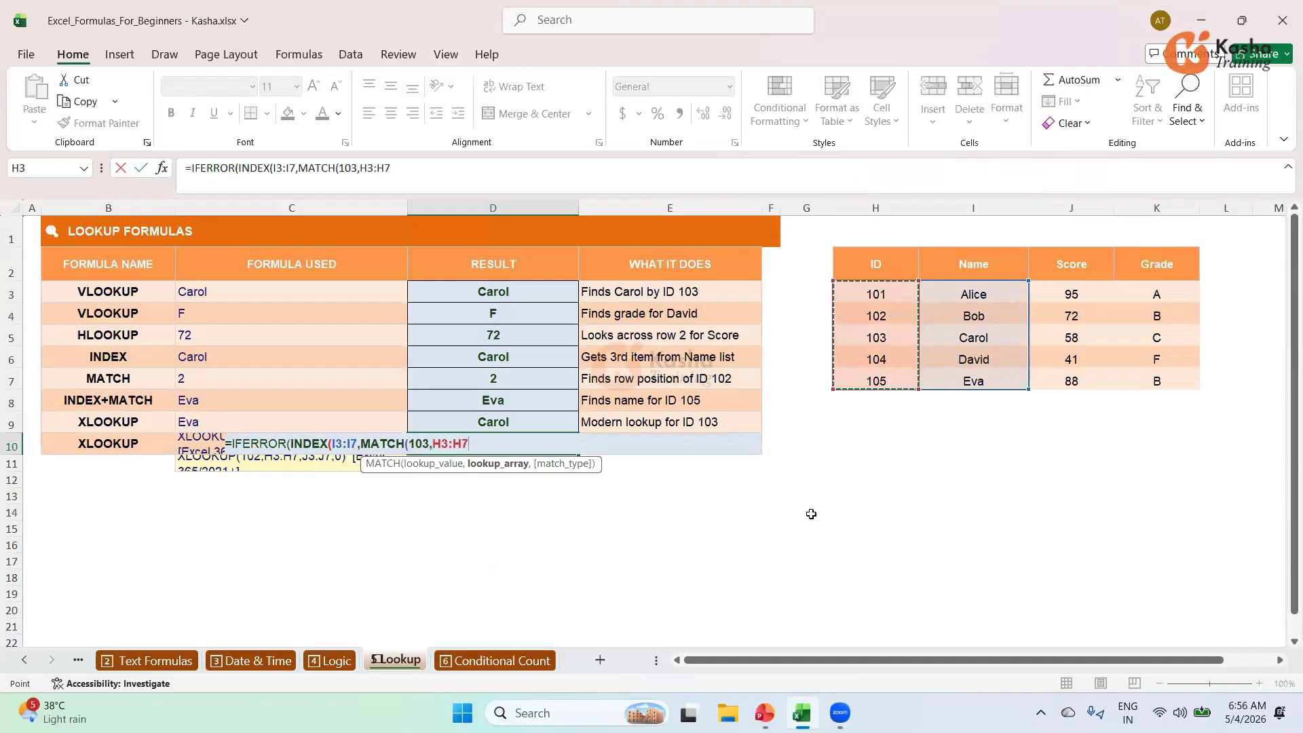
text(,0)
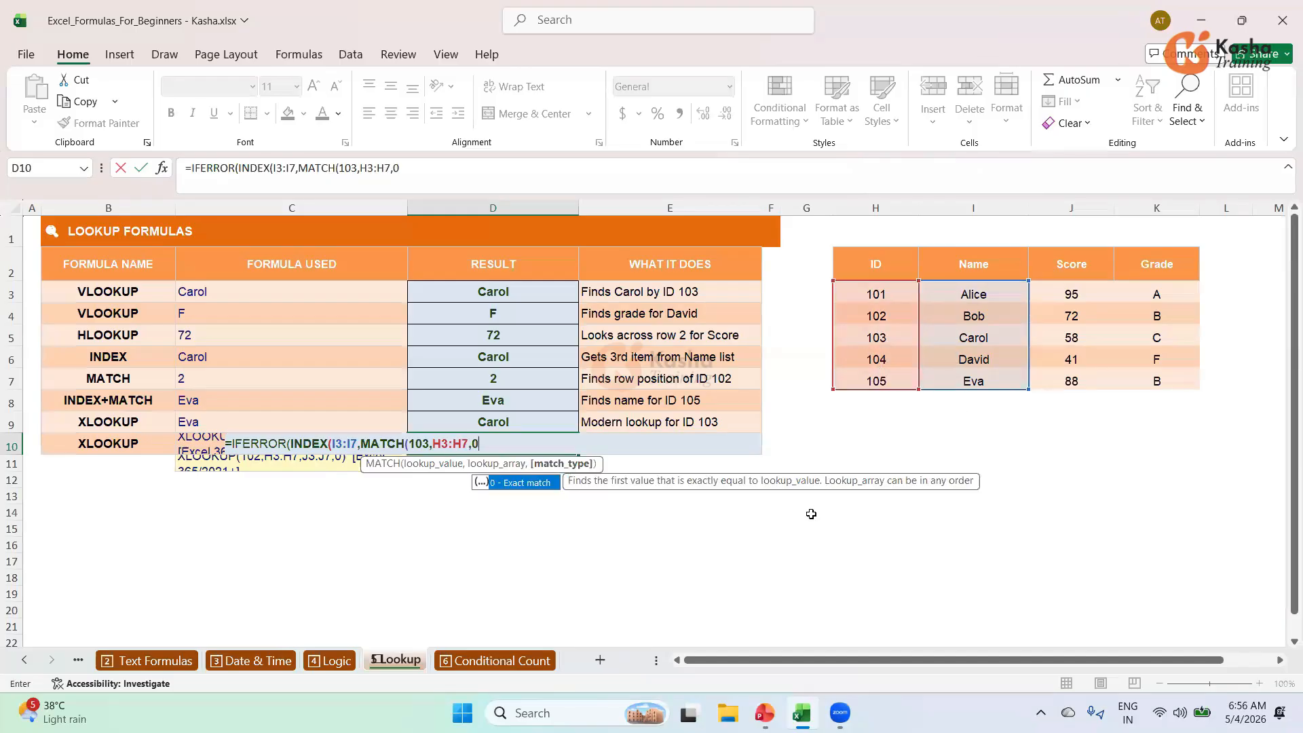
text()))
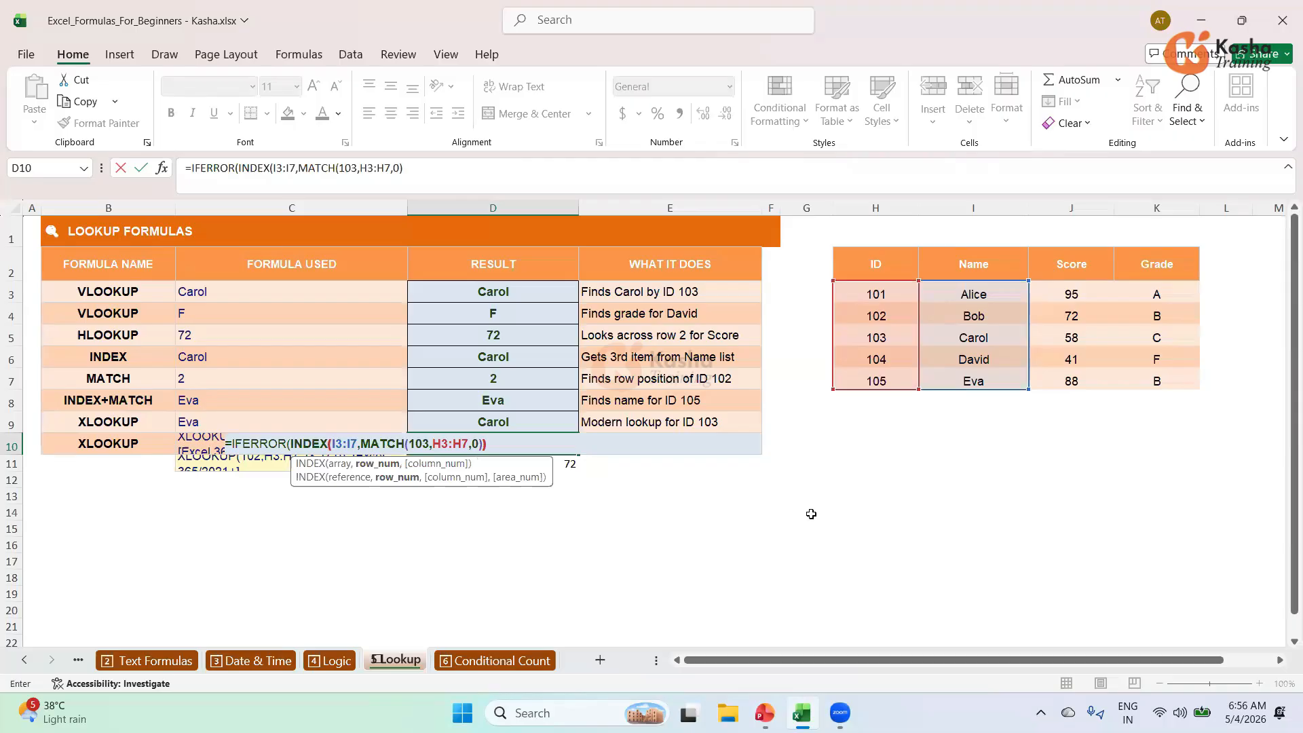
text(,)
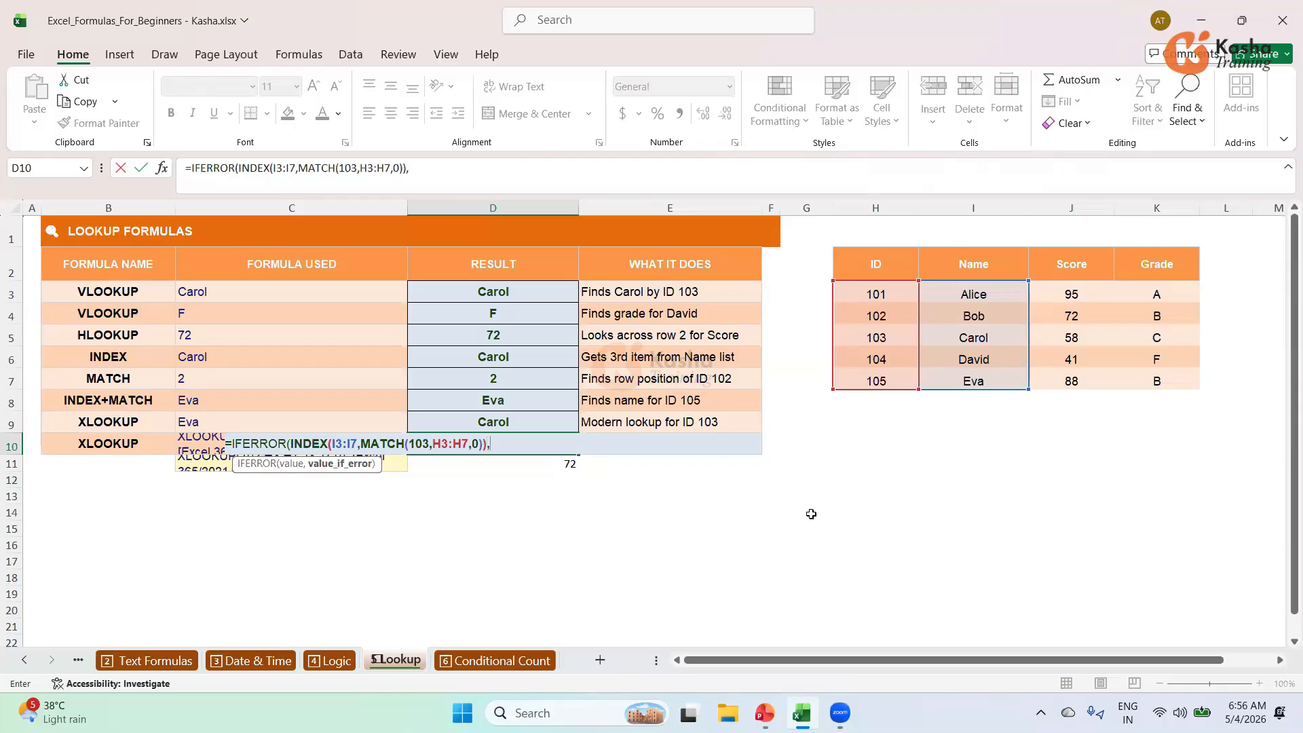
text("Not Found)
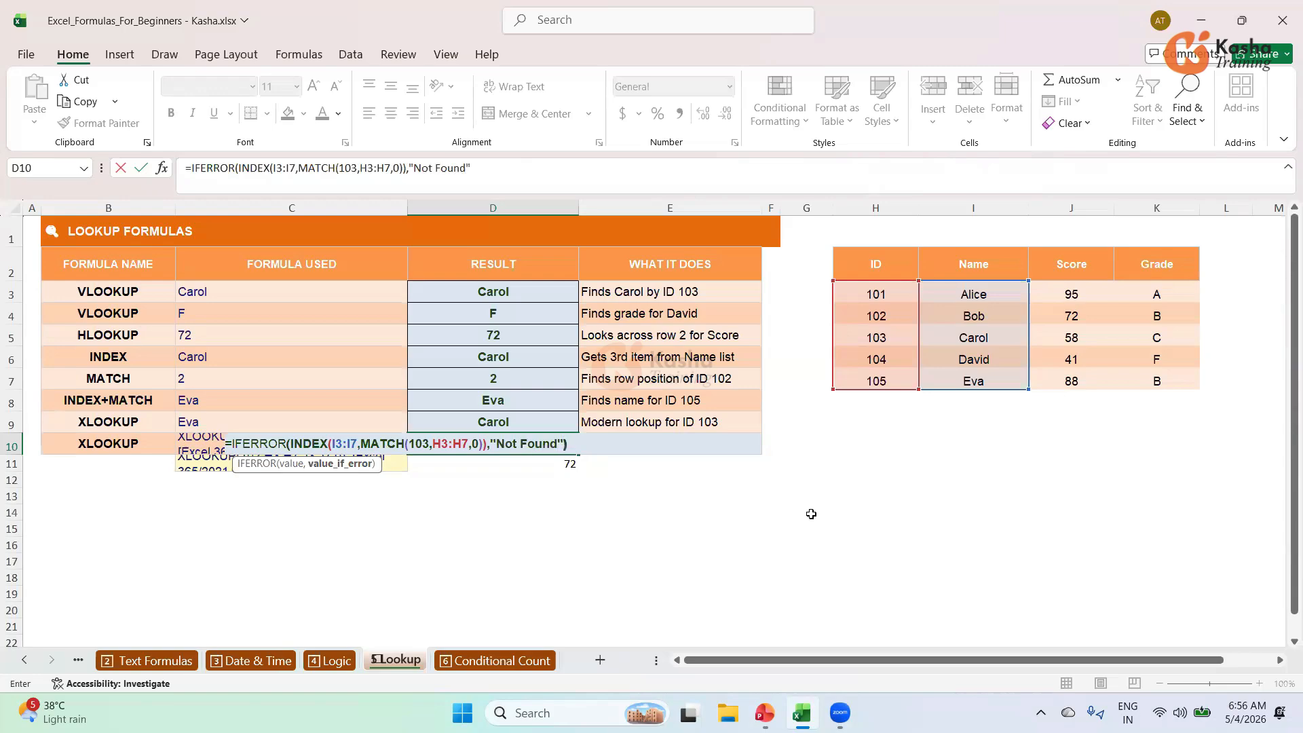
text("))
key(Return)
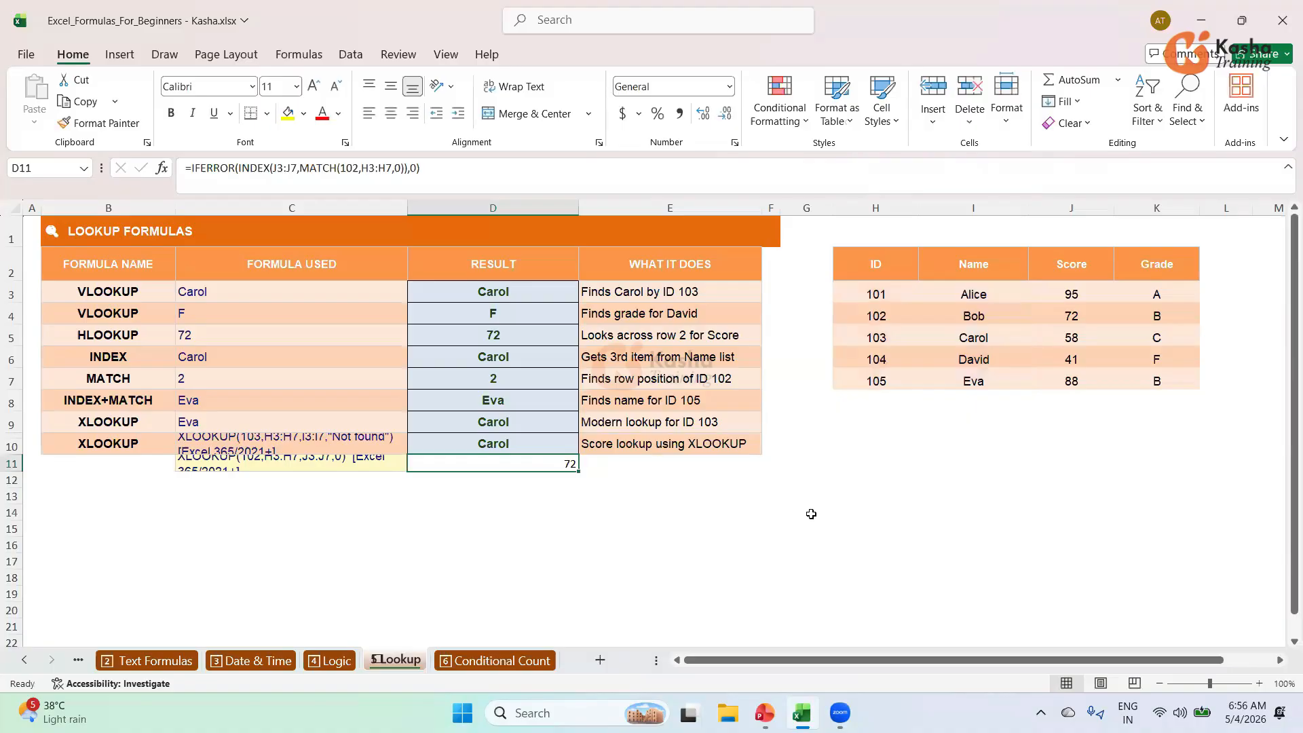
click(510, 443)
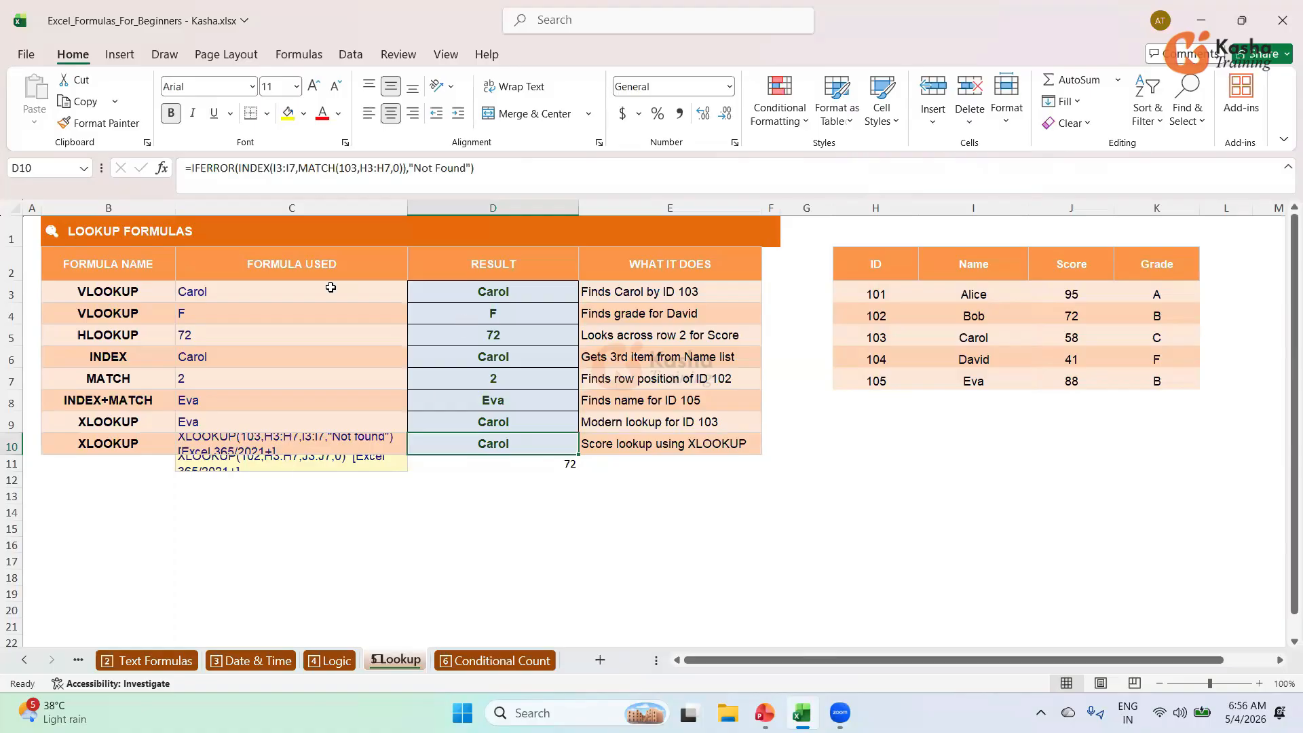
click(671, 478)
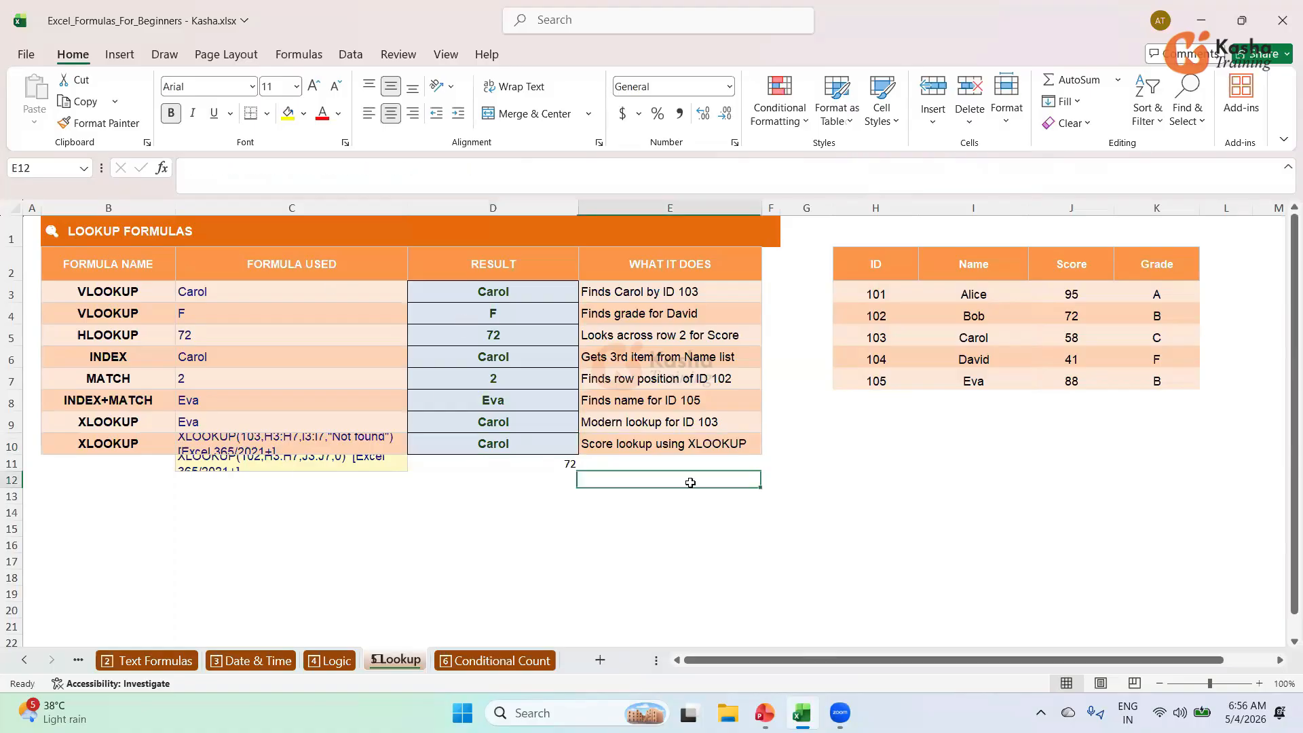